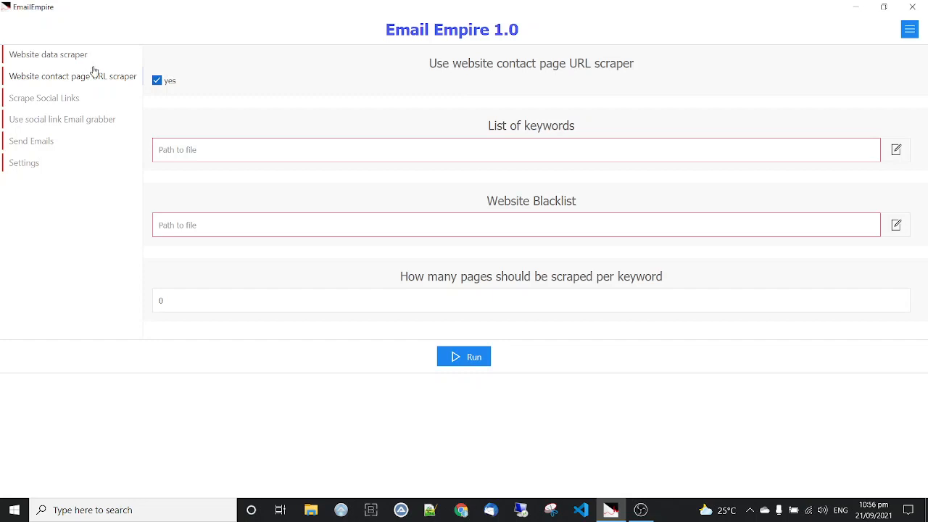
Review the thread count, action limits, allowed failures and proxy options in the settings
left_click(31, 172)
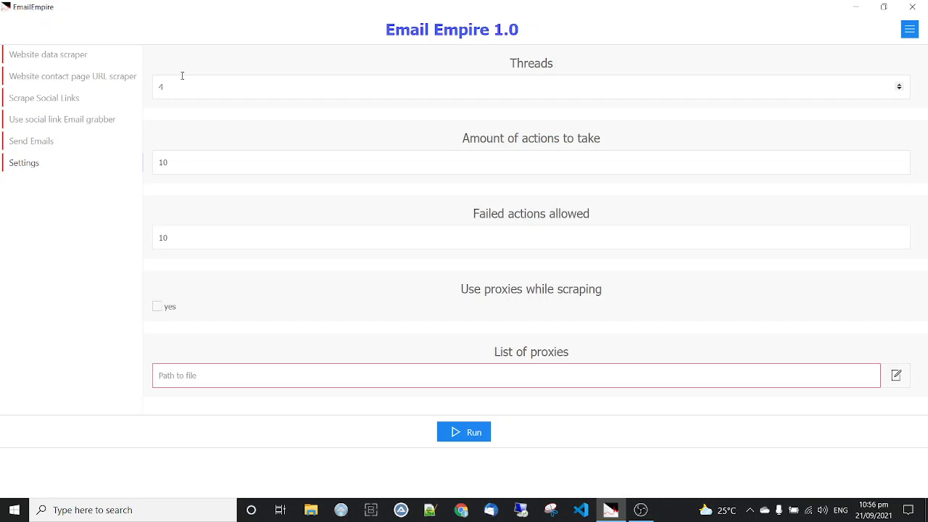
right_click(661, 511)
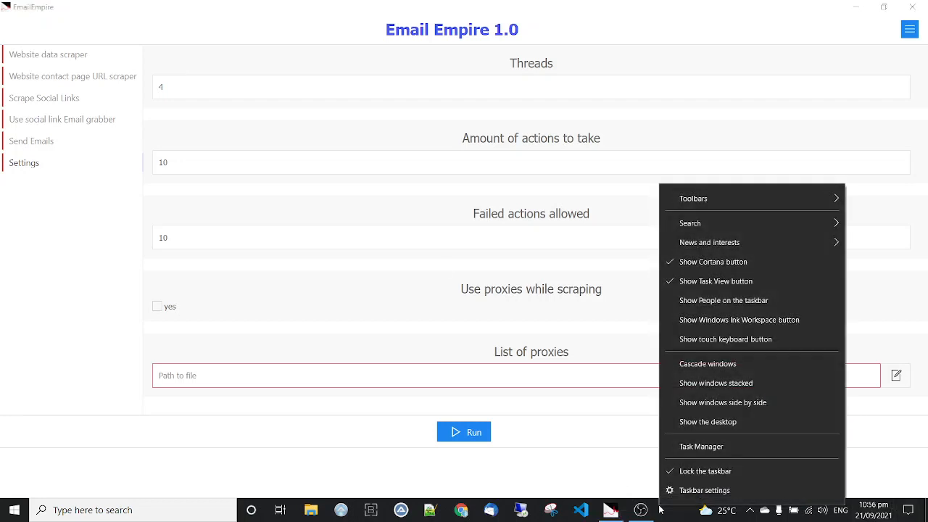
left_click(577, 476)
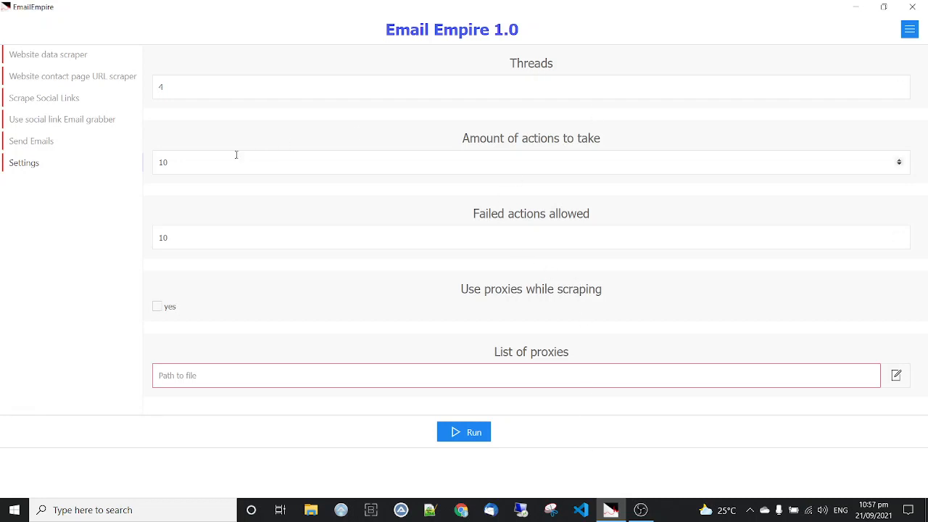
left_click(180, 164)
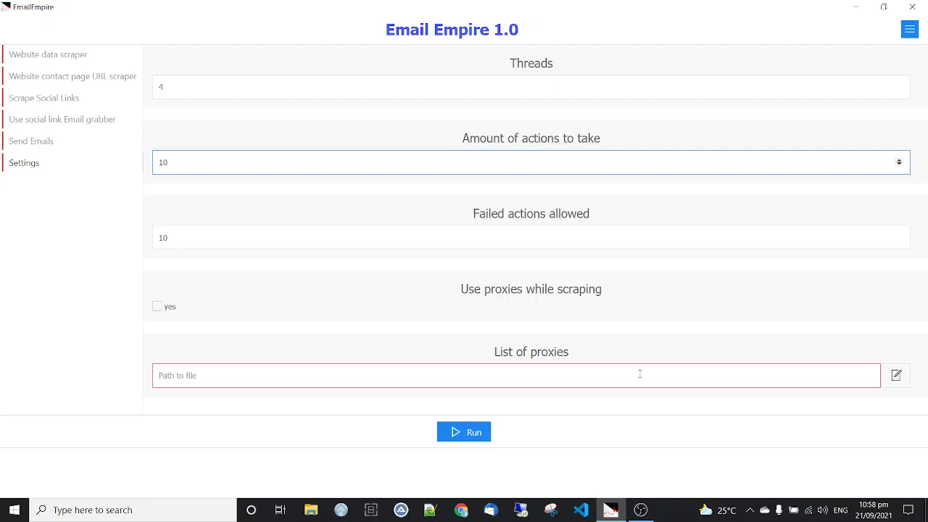
Start choosing the keyword list file for the website contact page URL scraper and browse to the Email Empire folder
left_click(50, 80)
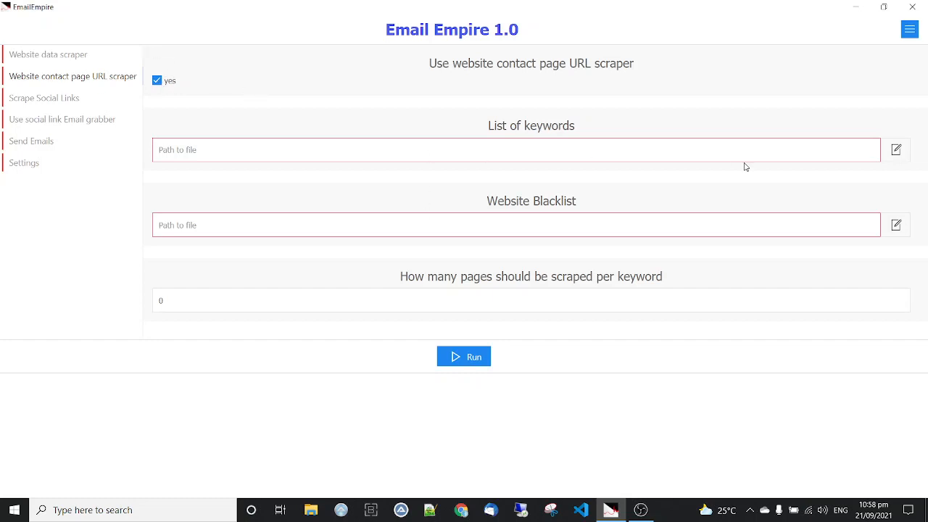
left_click(896, 158)
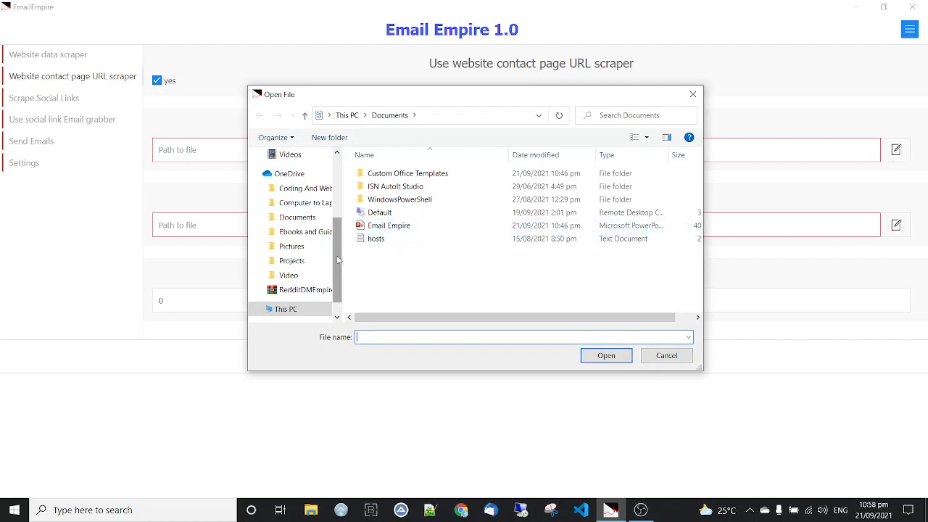
left_click_drag(337, 259, 336, 198)
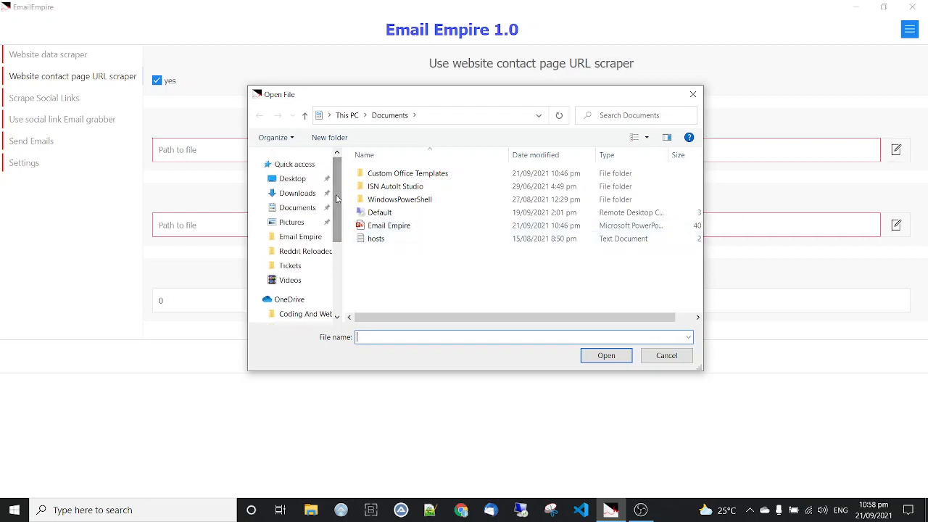
left_click(300, 236)
scroll(425, 210, "down", 2)
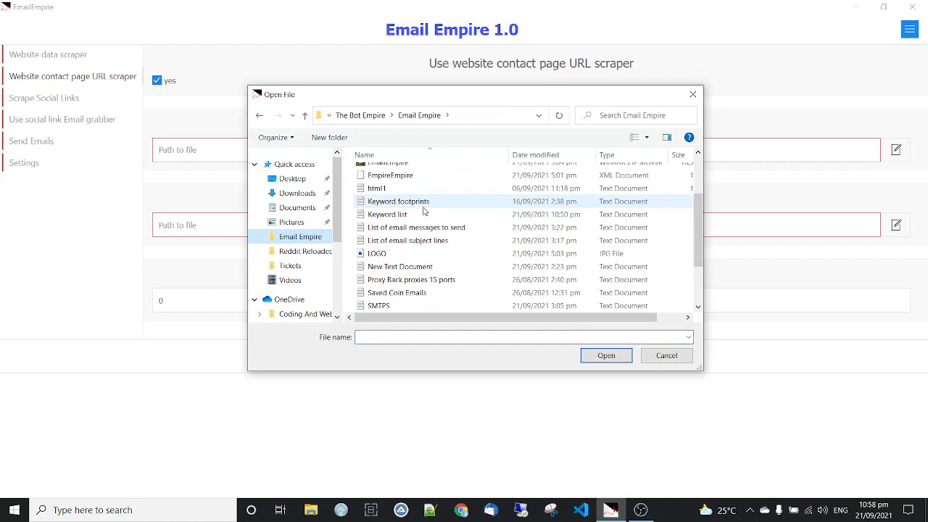
Open the Keyword list file in Notepad to examine its keywords, and close it again
right_click(426, 215)
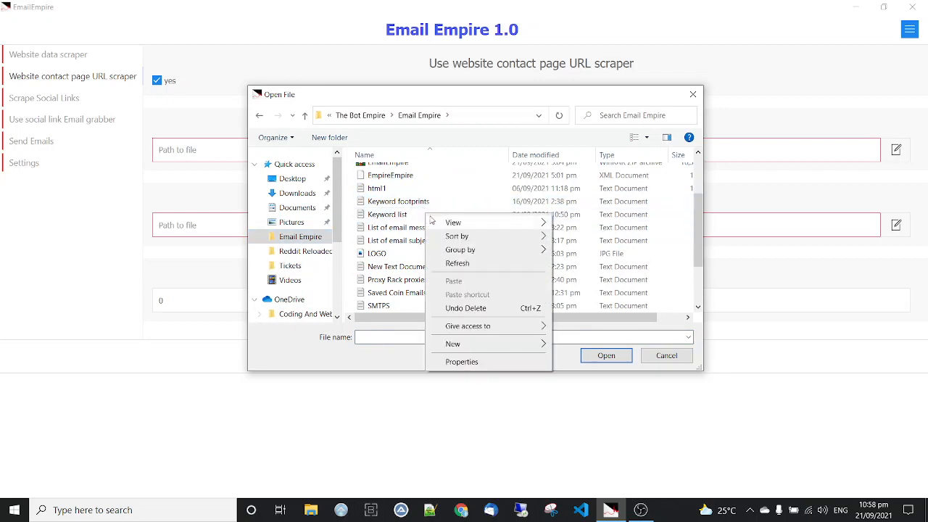
mouse_move(441, 228)
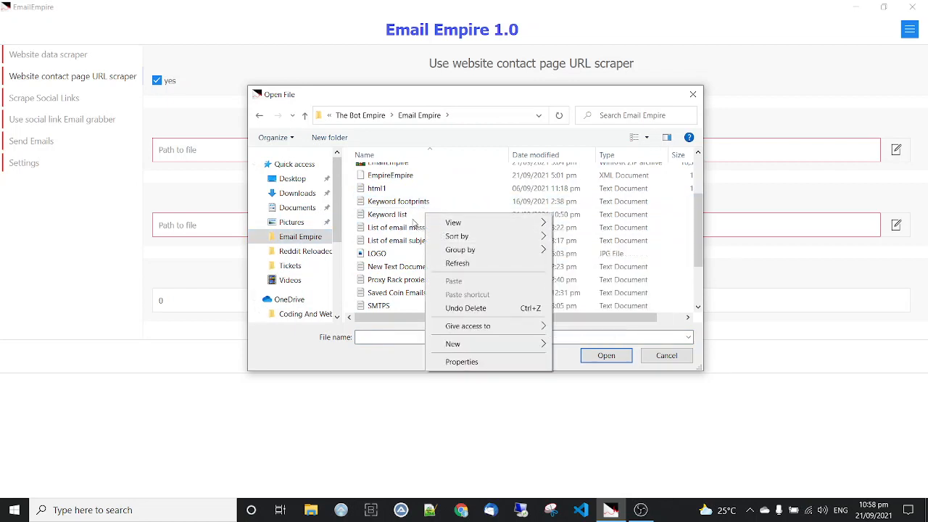
right_click(412, 219)
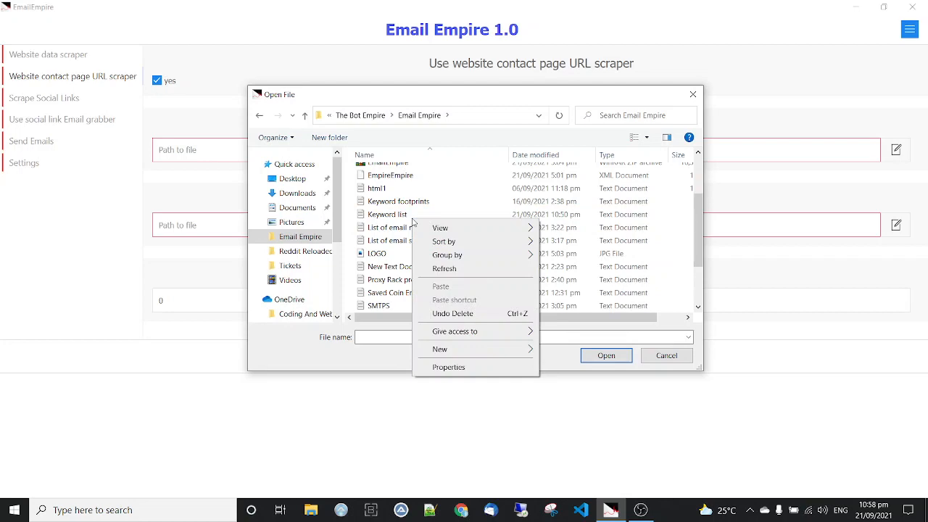
left_click(384, 221)
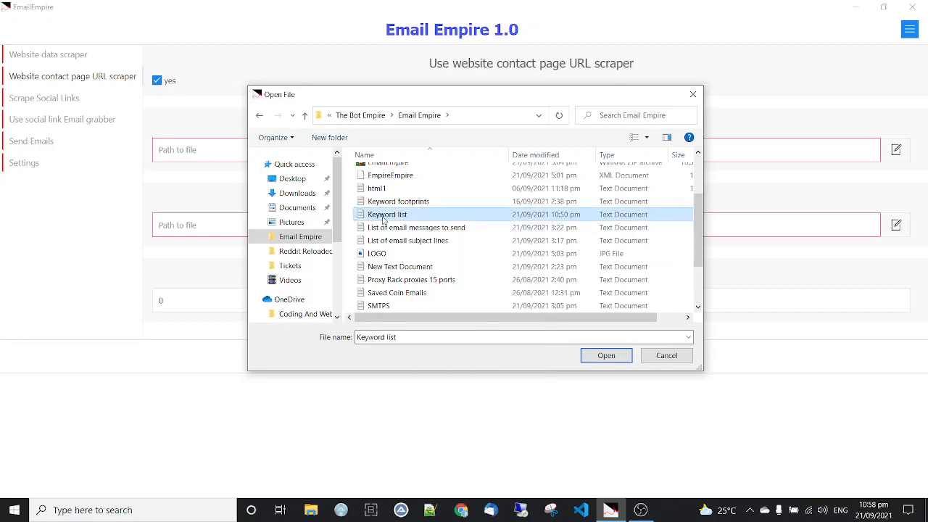
right_click(384, 221)
left_click(424, 216)
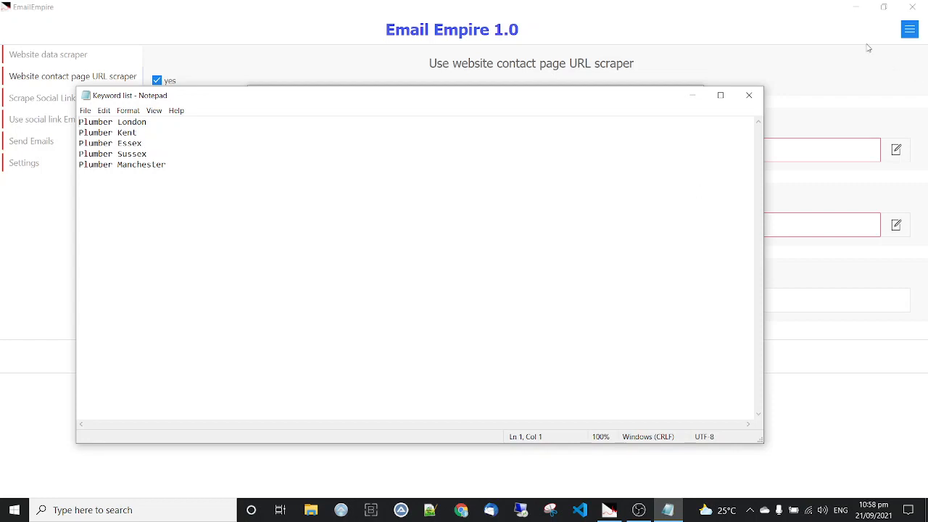
left_click(751, 99)
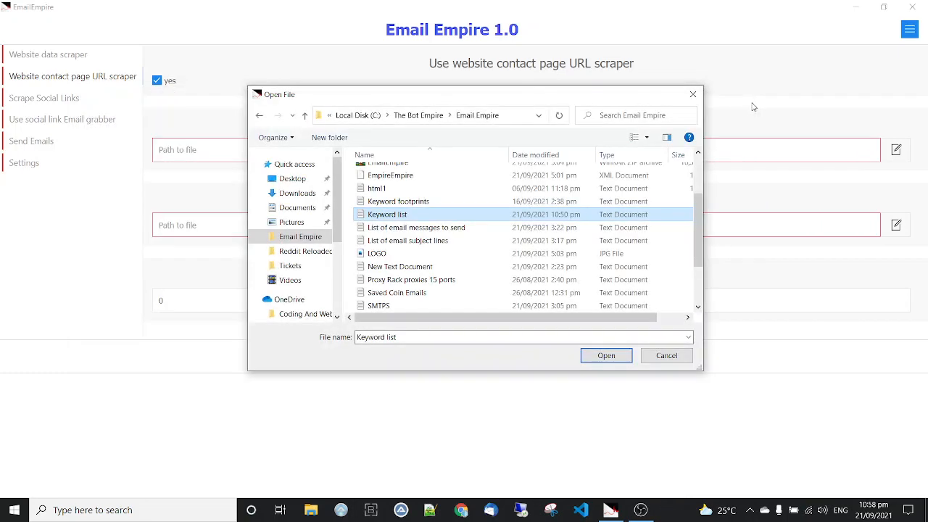
Load Keyword list.txt as the list of keywords and Website blacklist.txt as the website blacklist
double_click(483, 216)
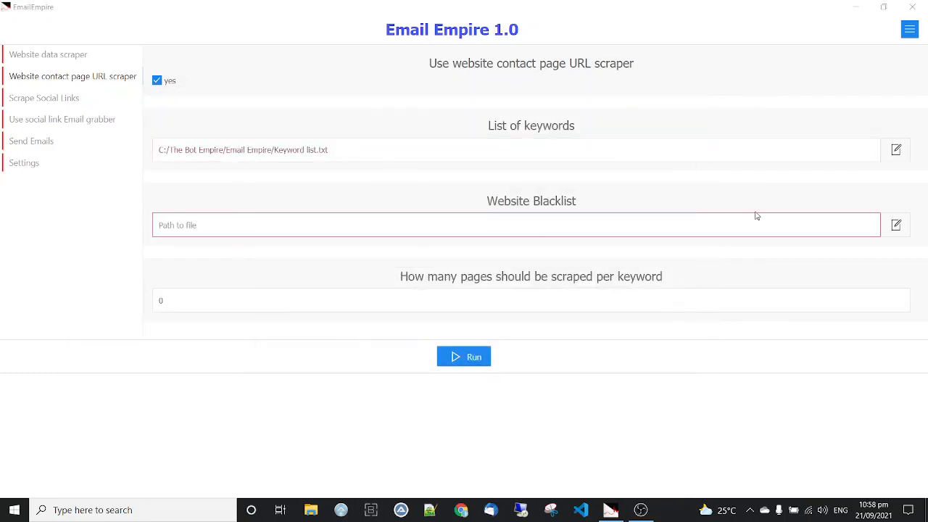
left_click(903, 232)
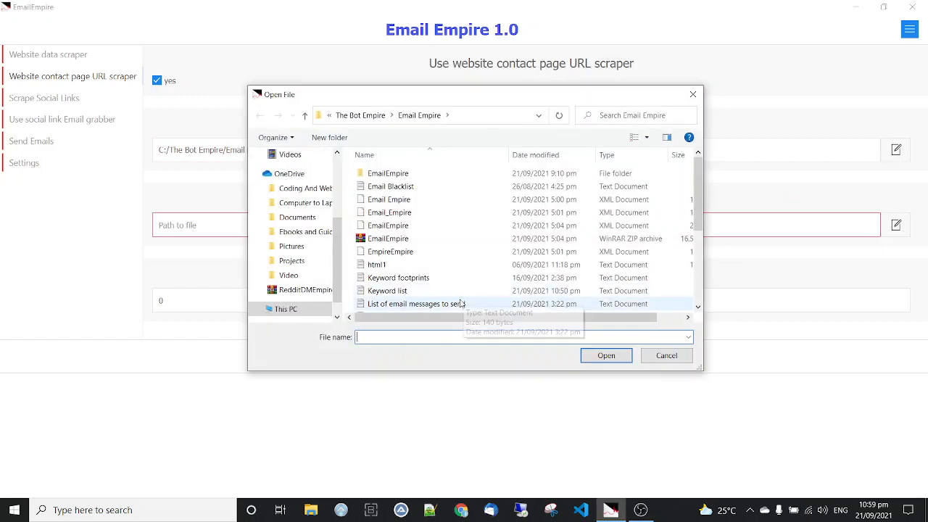
scroll(449, 304, "down", 4)
double_click(423, 306)
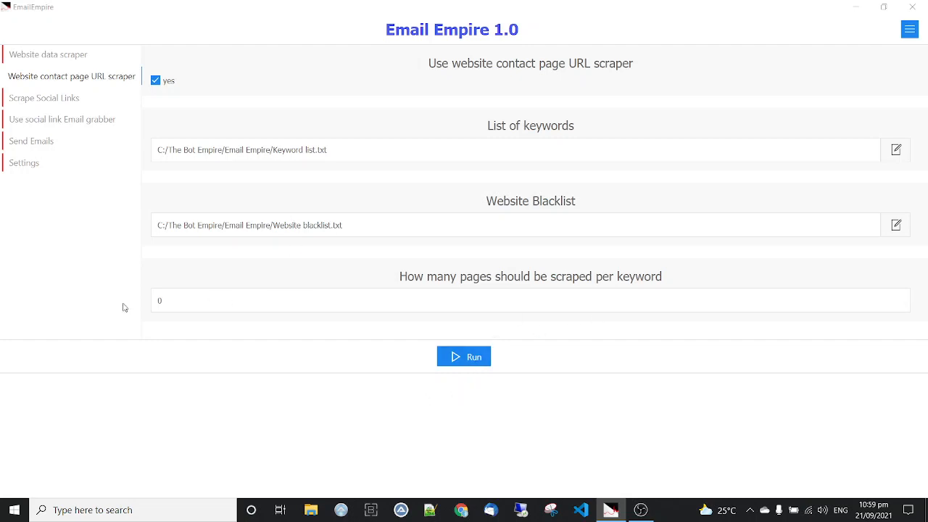
Set the number of pages scraped per keyword to 2
left_click(181, 301)
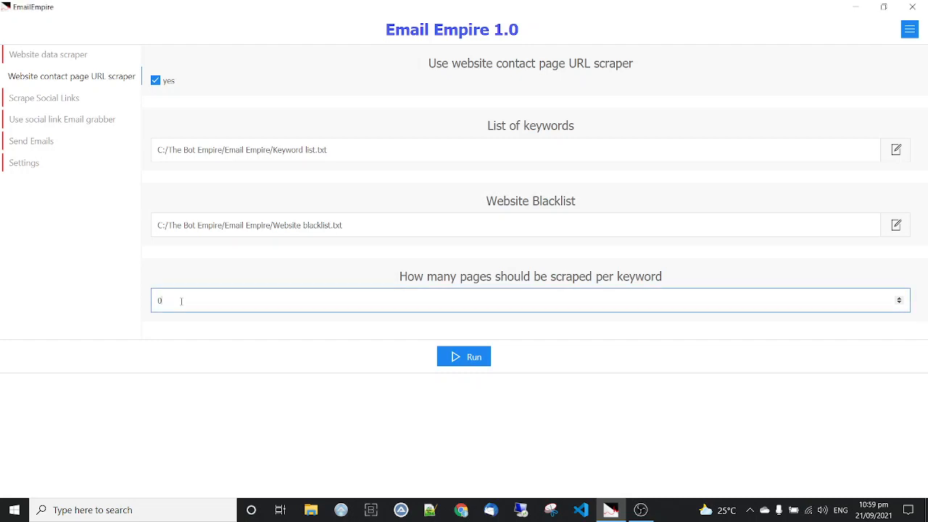
key("BackSpace")
type("2")
Check the social link, email grabber, email sending and general settings pages, and return to the contact page URL scraper
left_click(45, 97)
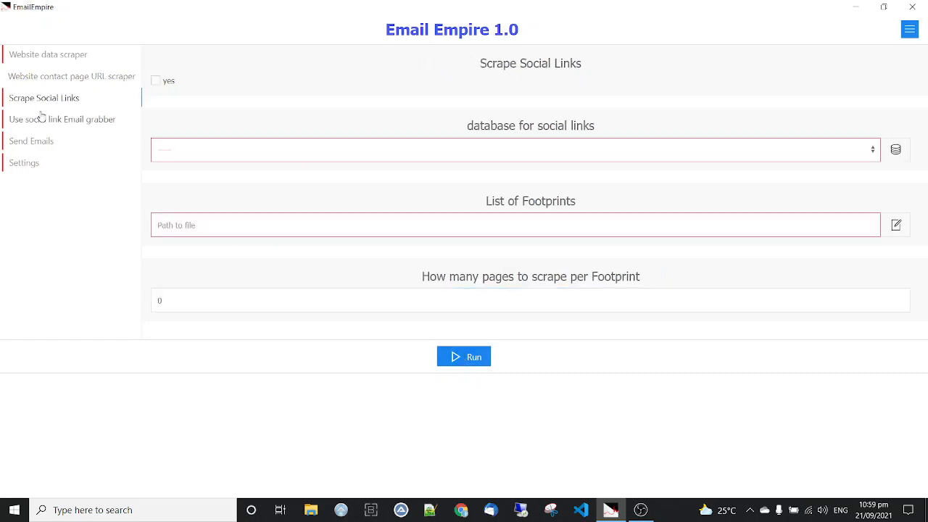
left_click(37, 125)
left_click(32, 144)
left_click(32, 164)
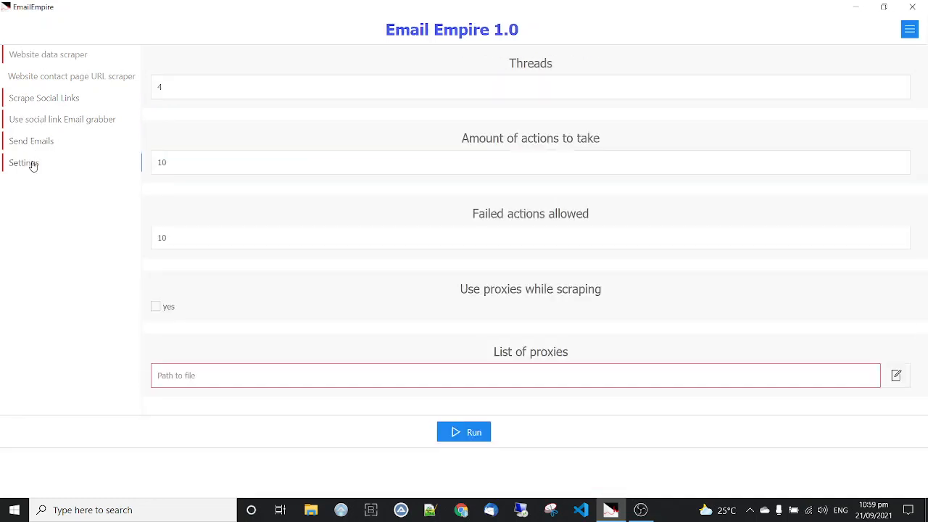
left_click(42, 122)
left_click(45, 100)
left_click(49, 78)
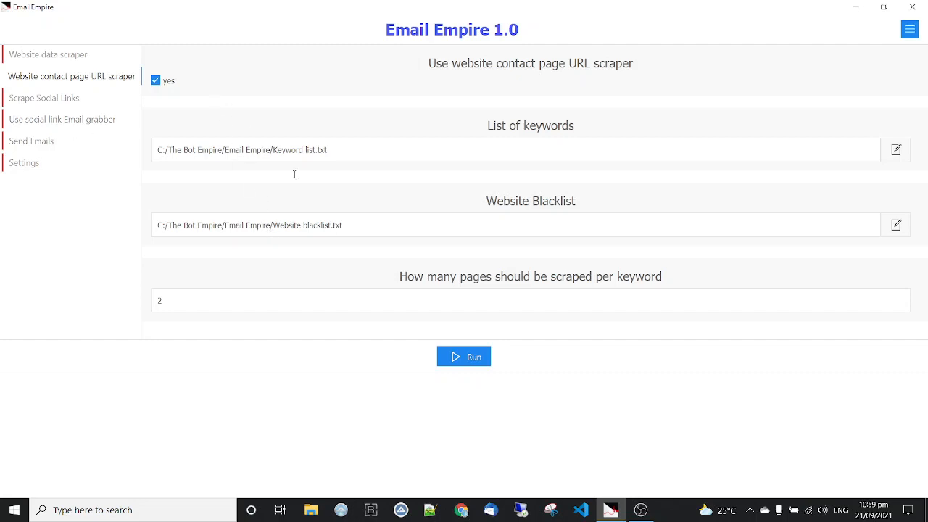
Run the contact page URL scraper, continuing despite the incorrectly filled fields, and follow its progress in the log
left_click(481, 358)
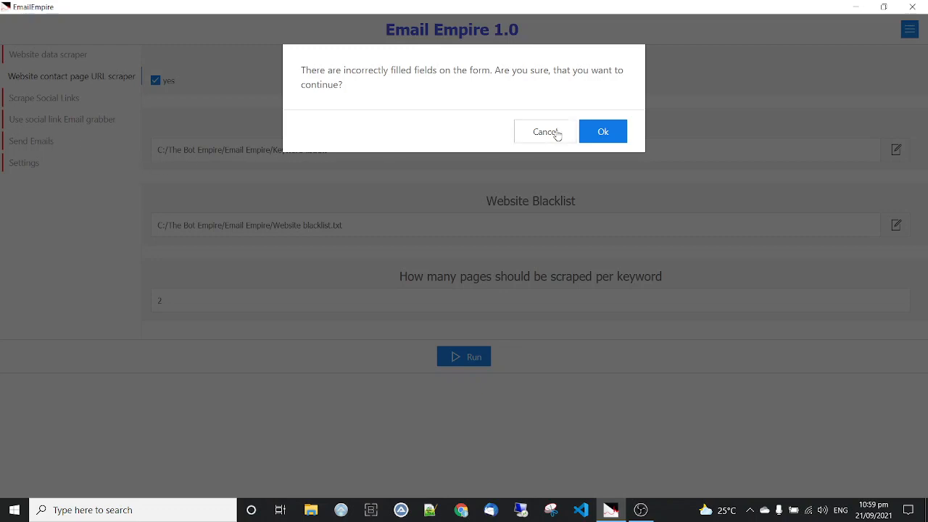
left_click(594, 131)
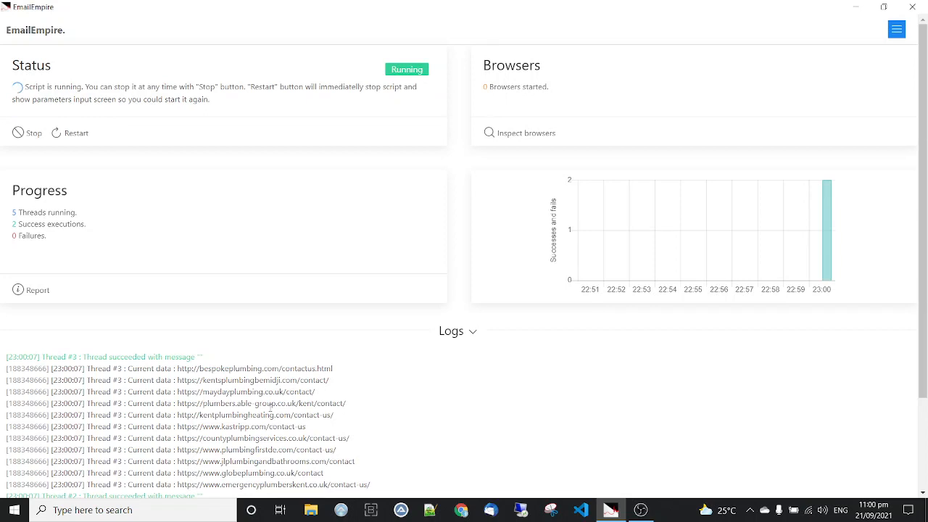
scroll(270, 413, "down", 1)
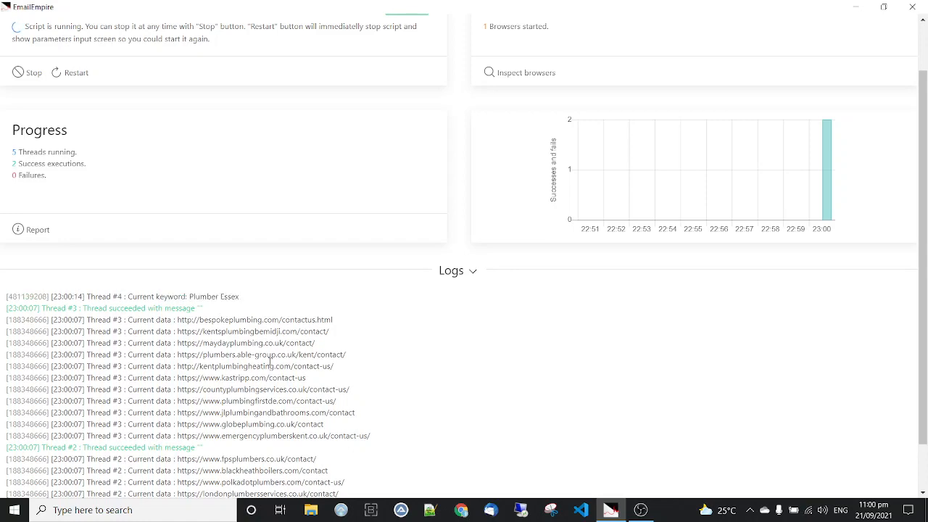
scroll(246, 360, "down", 1)
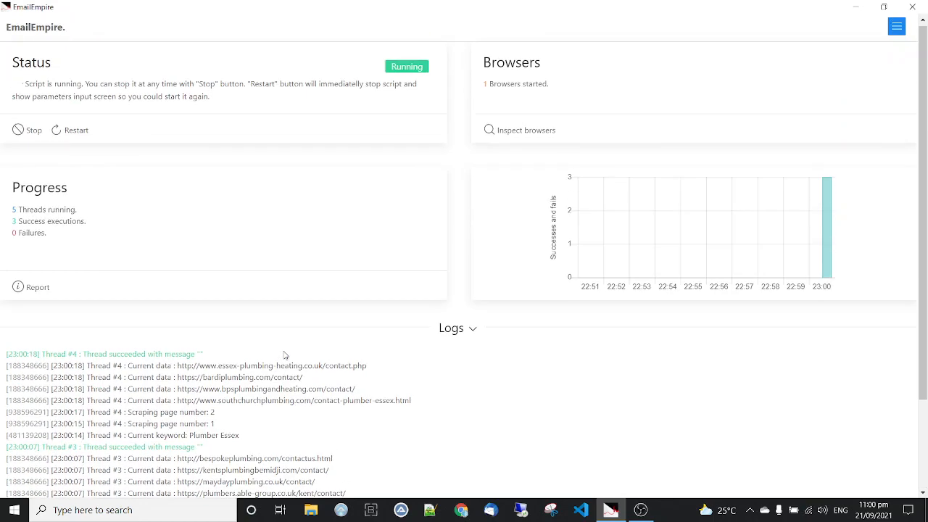
scroll(268, 354, "up", 2)
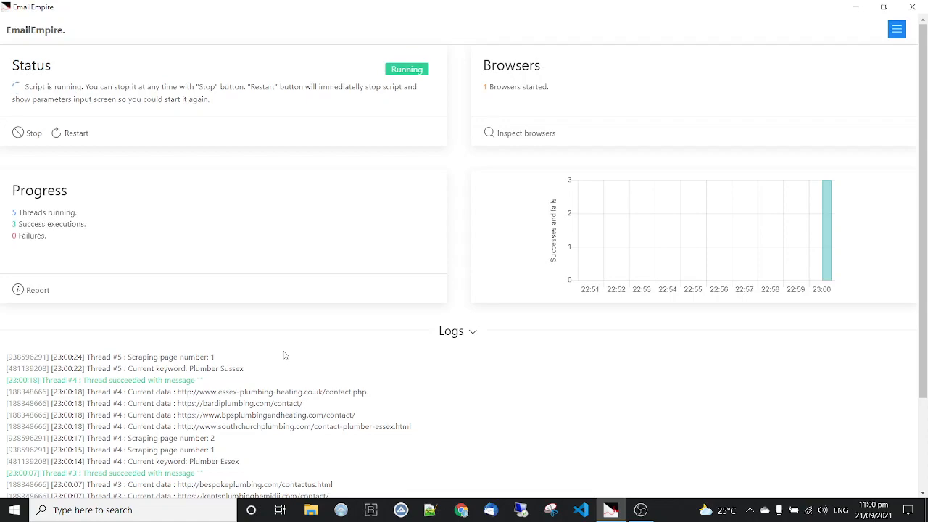
scroll(326, 307, "down", 2)
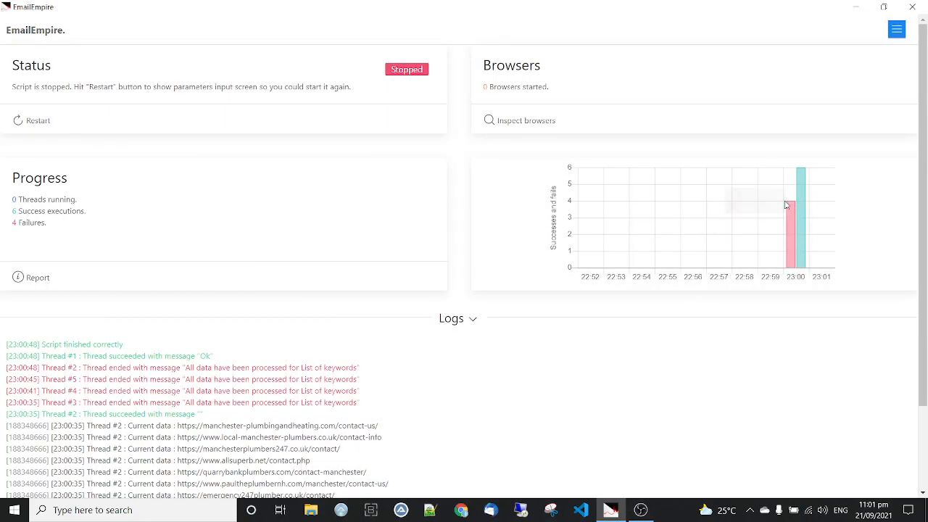
Examine the finished run's success and failure chart, its log and the script report
mouse_move(803, 213)
scroll(431, 256, "down", 3)
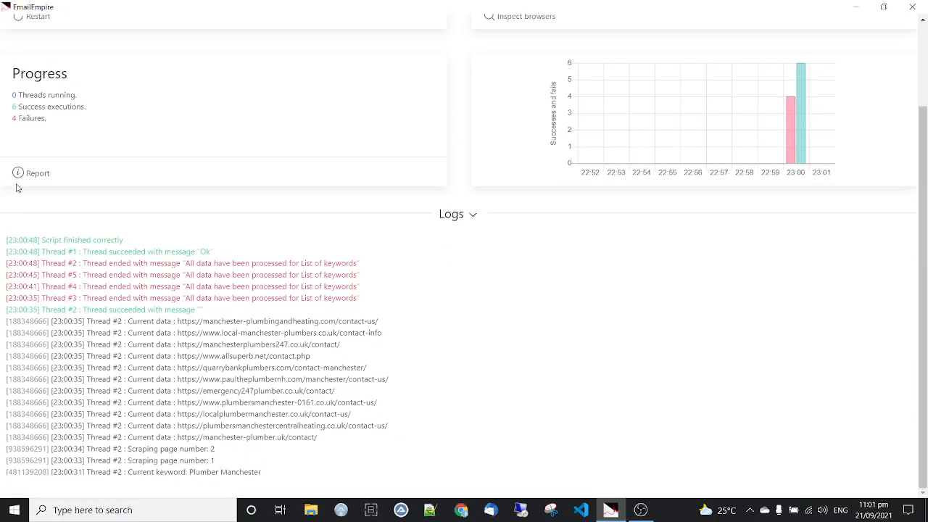
left_click(36, 174)
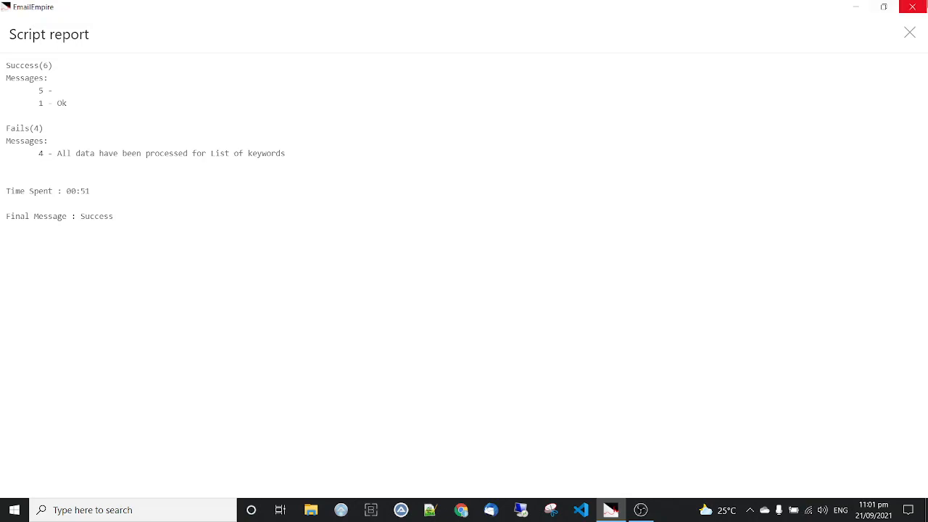
left_click(910, 32)
scroll(805, 180, "up", 3)
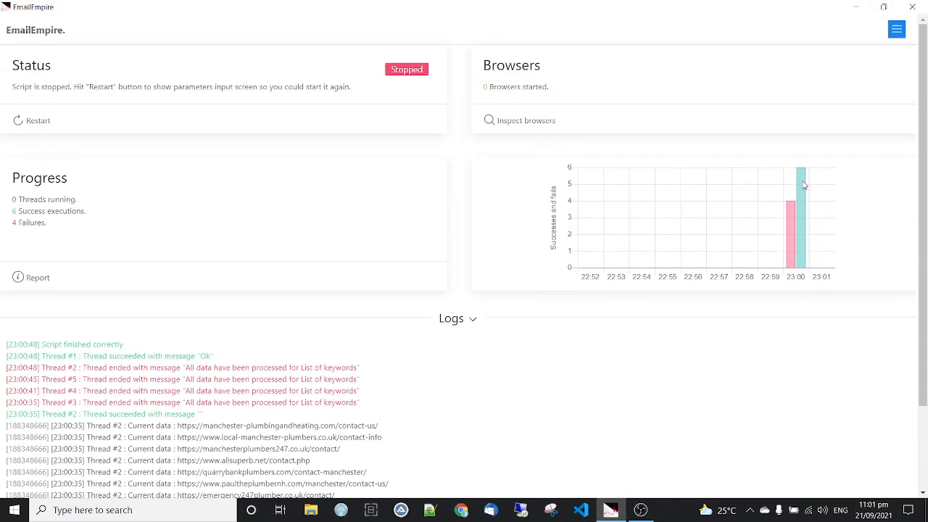
Show the database, widen the Website Url column and look through the scraped addresses in the Company Contact Pages table
left_click(898, 32)
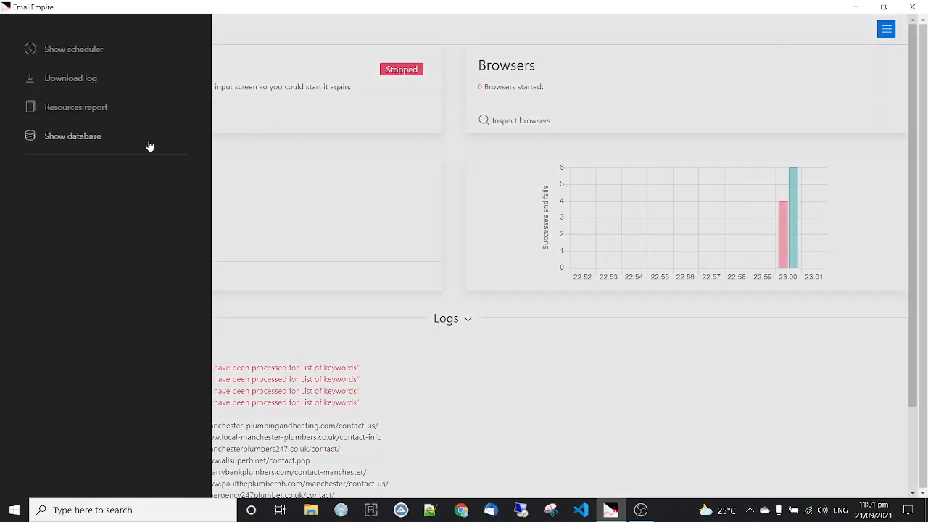
left_click(92, 141)
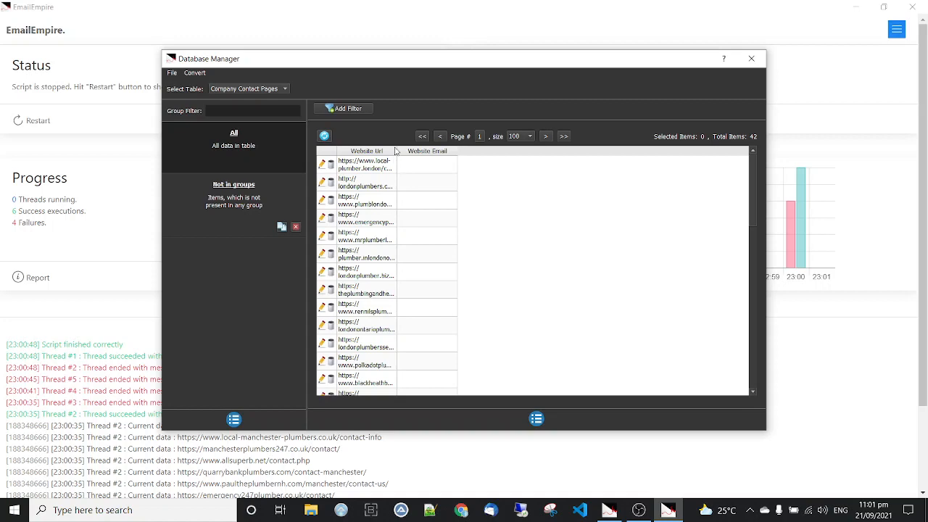
left_click_drag(396, 151, 585, 163)
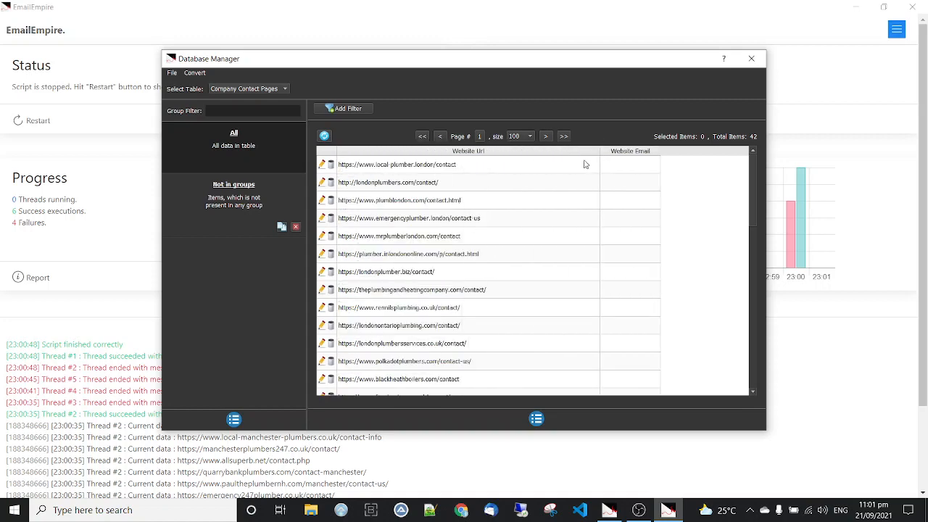
scroll(508, 174, "down", 5)
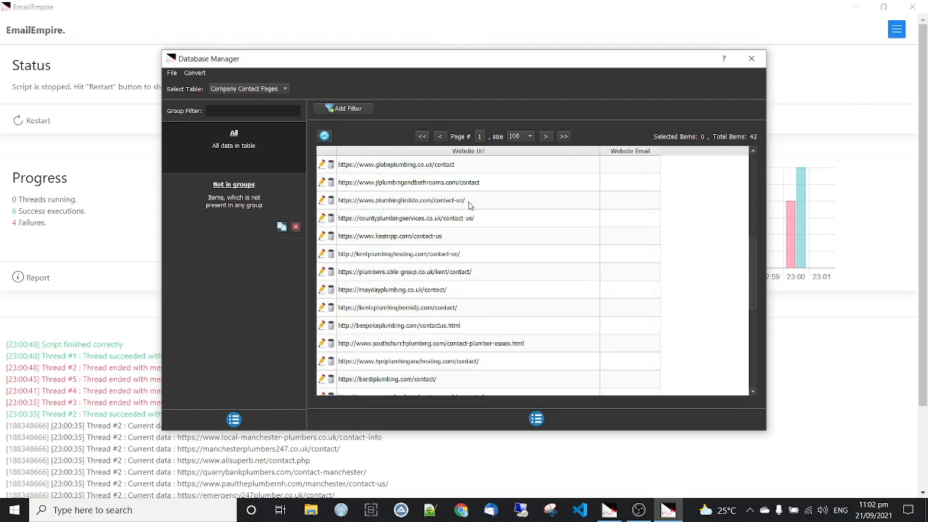
scroll(469, 205, "down", 2)
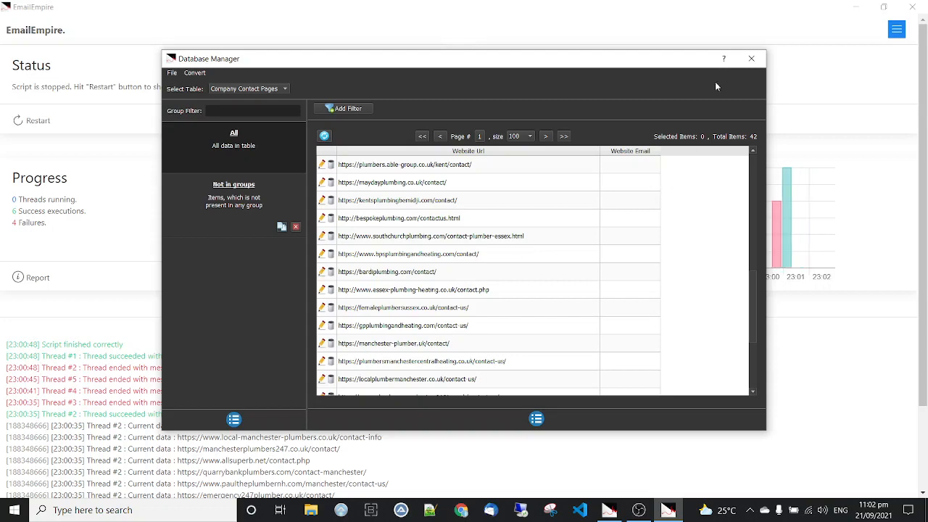
Close the database, restart to the maximized parameters screen and turn off the website contact page URL scraper
left_click(750, 59)
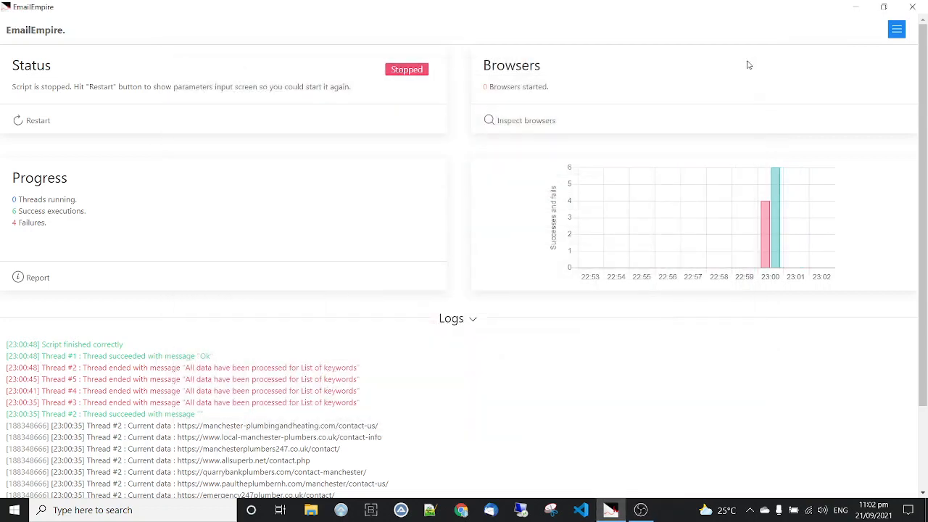
left_click(34, 122)
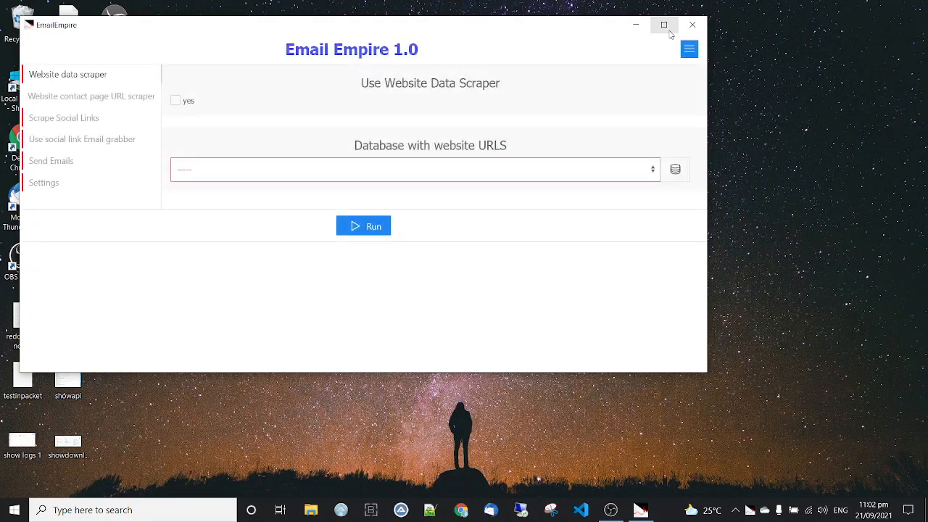
left_click(671, 32)
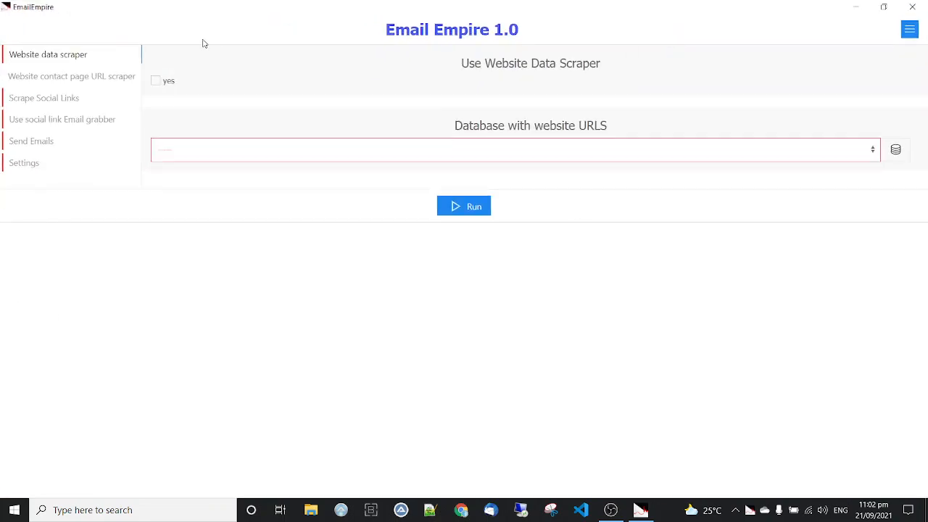
left_click(78, 76)
left_click(157, 83)
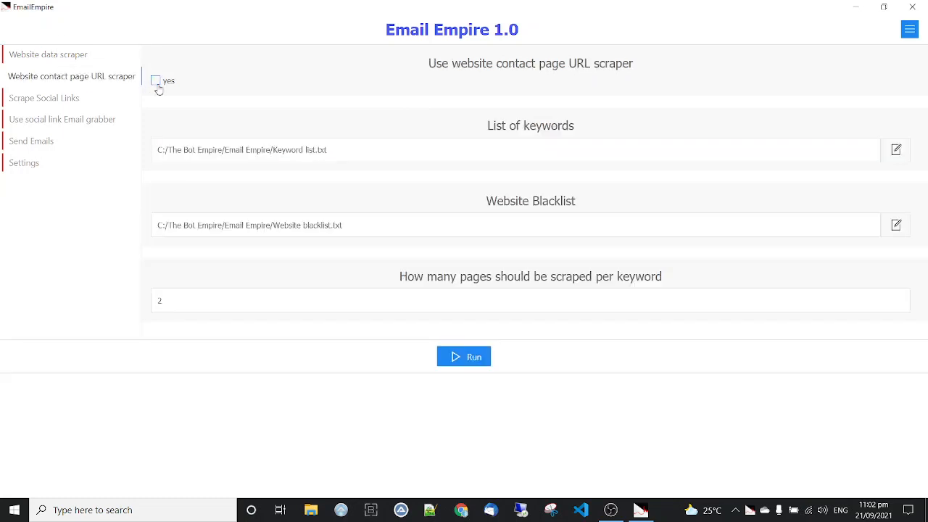
Enable the website data scraper and set its database with website URLs to All
left_click(84, 61)
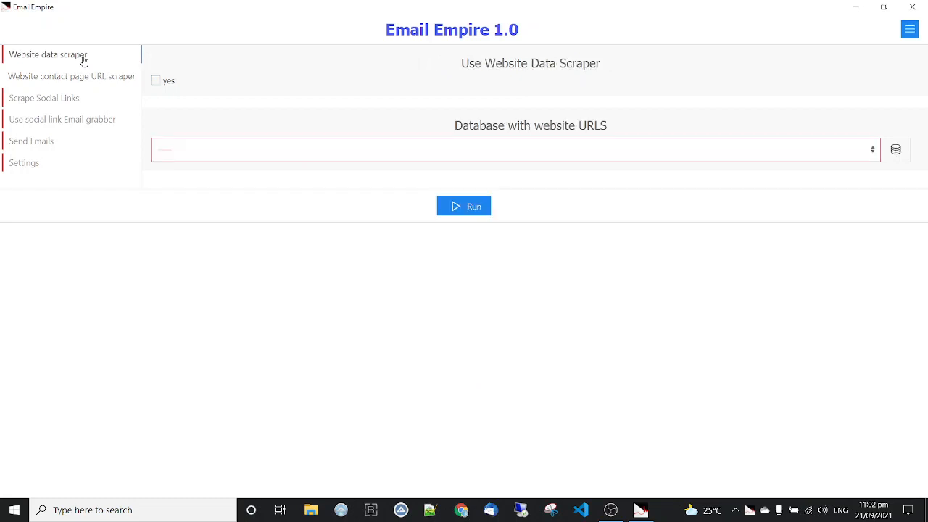
left_click(157, 83)
left_click(727, 159)
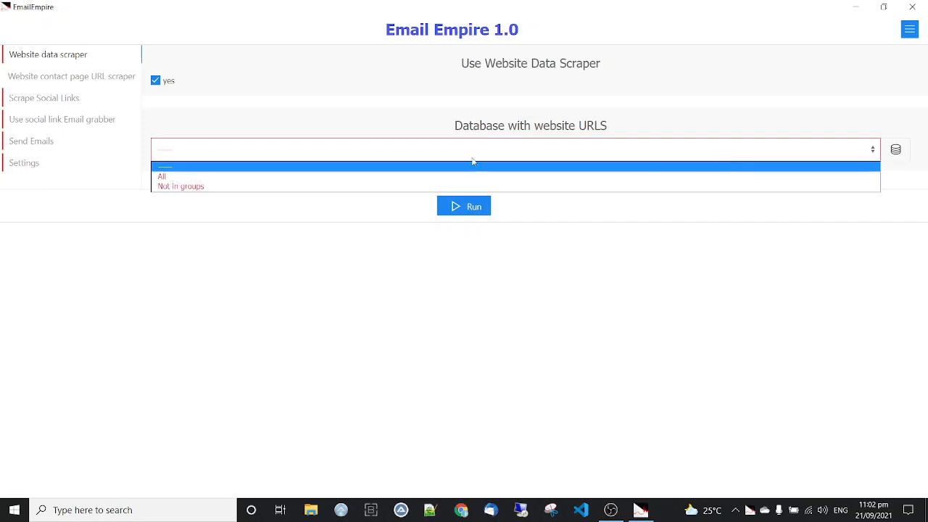
left_click(217, 179)
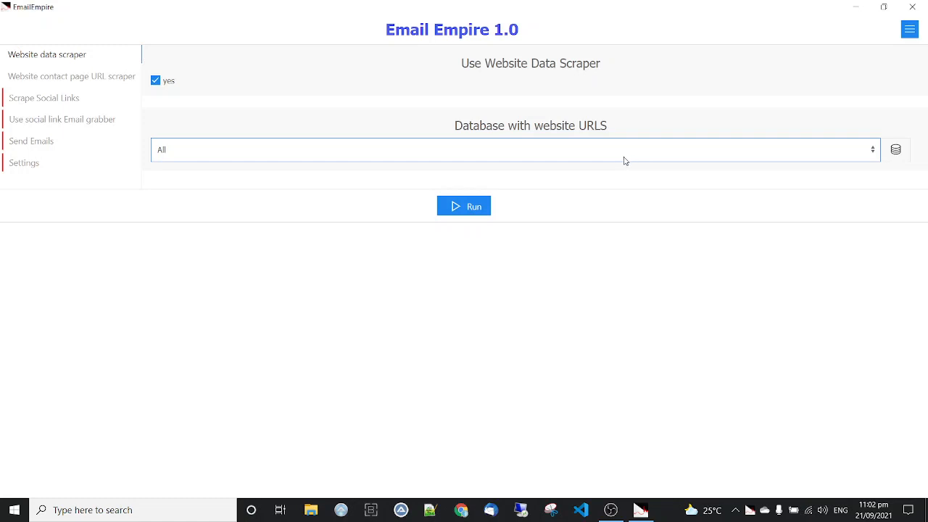
Run the website data scraper, continuing despite the incorrectly filled fields, and follow the scraped emails in the log
left_click(474, 210)
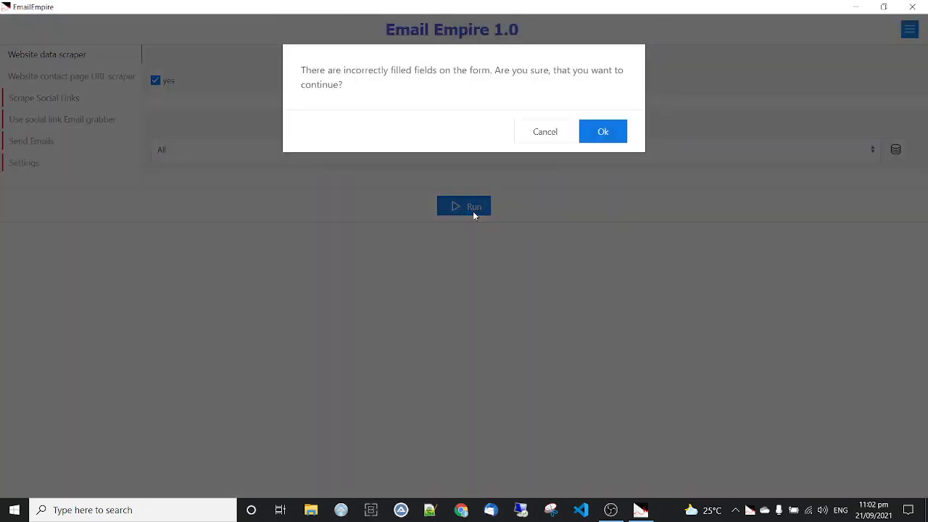
left_click(620, 137)
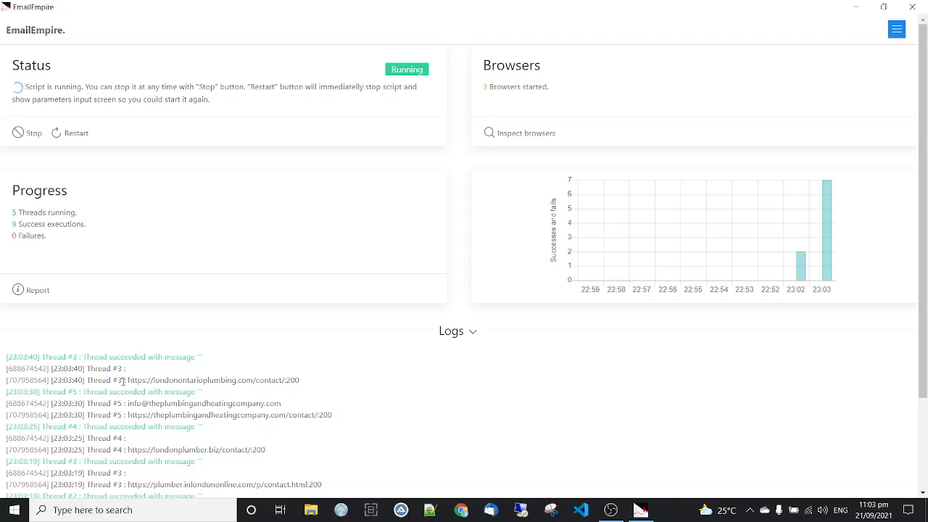
left_click_drag(292, 380, 304, 382)
left_click(305, 382)
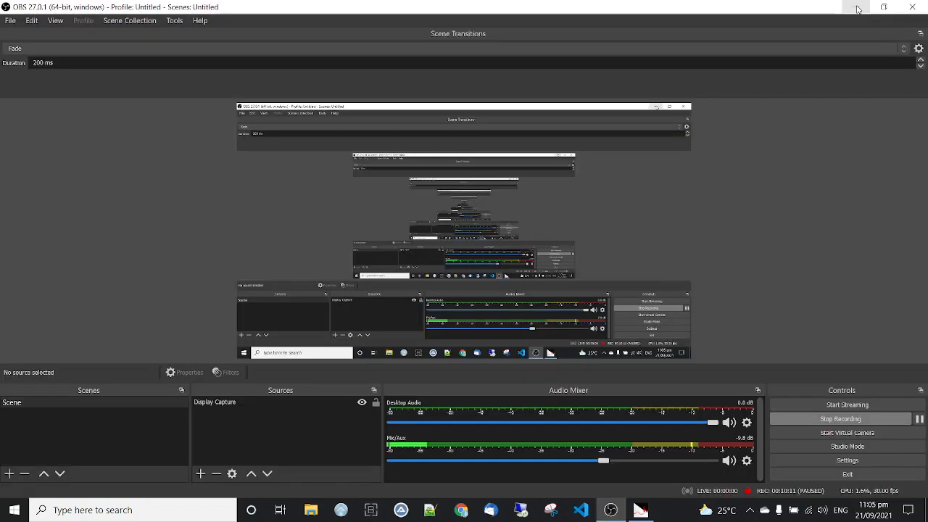
Return to Email Empire, show the database and sort the Company Contact Pages table by Website Email in descending order
left_click(856, 6)
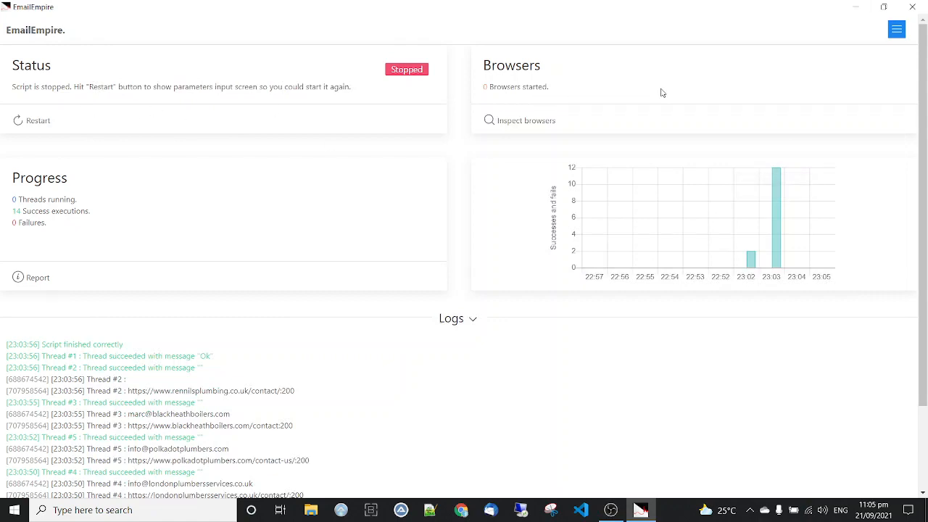
left_click(899, 30)
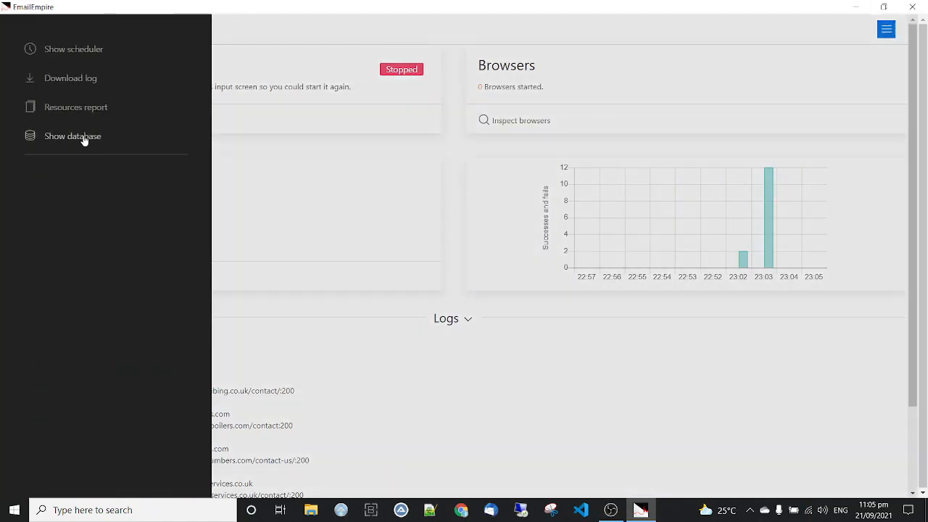
left_click(72, 136)
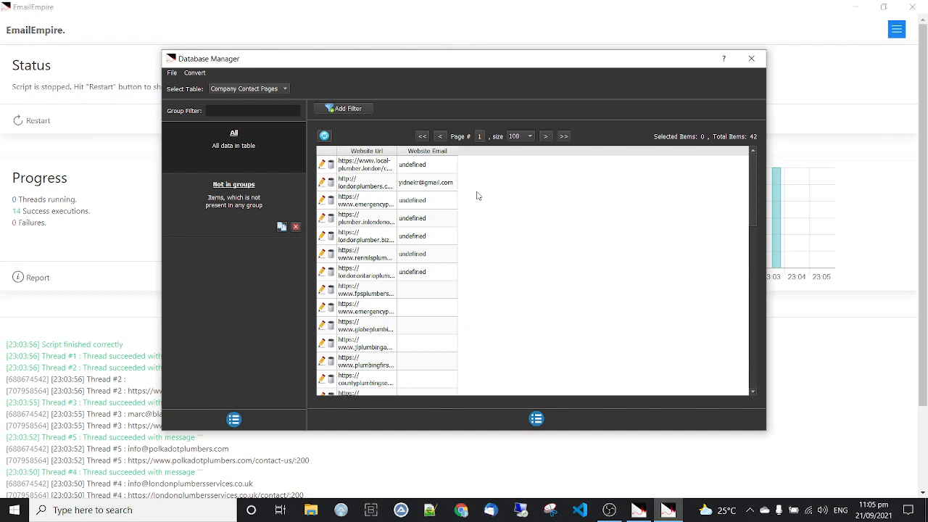
left_click(436, 155)
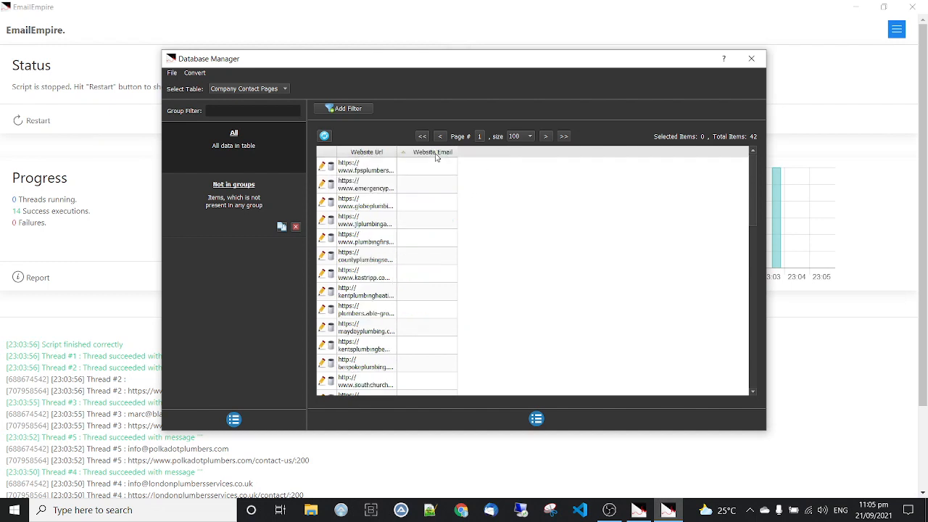
left_click(436, 155)
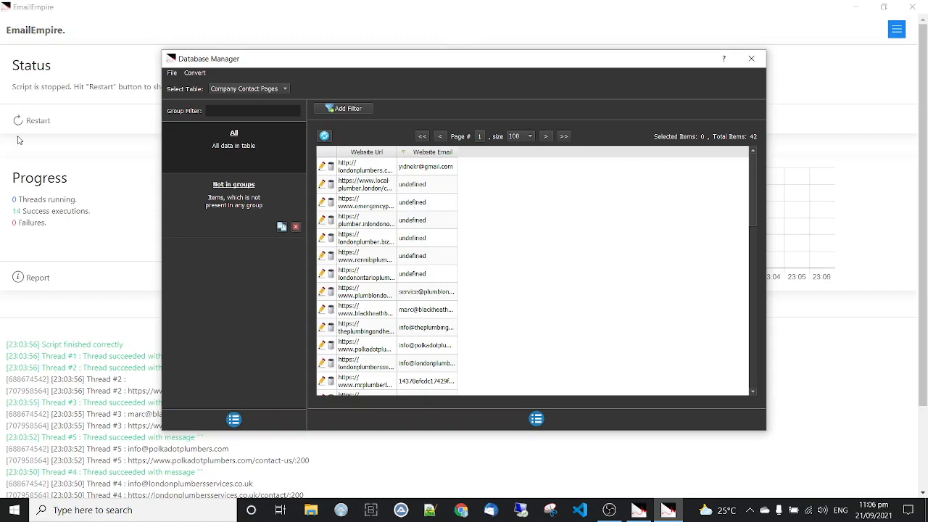
Restart to the maximized parameters screen, close the database and turn off the website data scraper
left_click(40, 120)
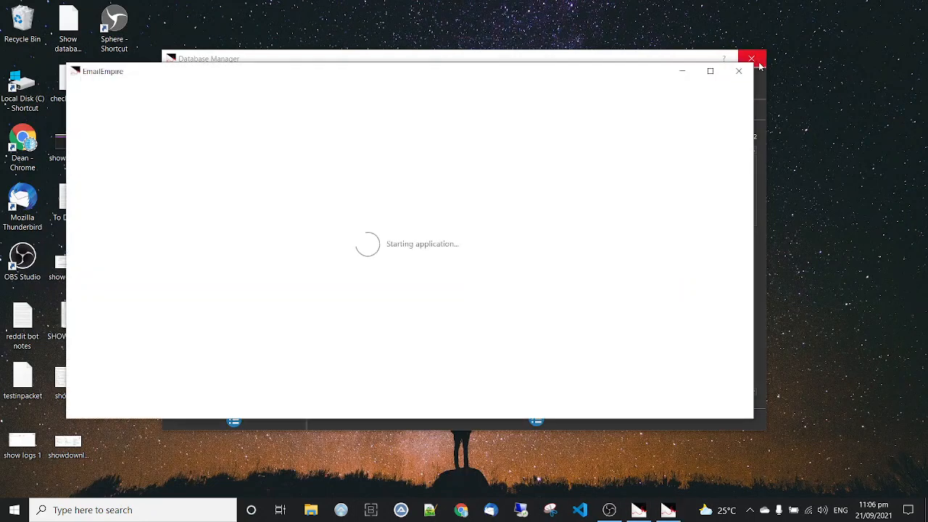
left_click(752, 58)
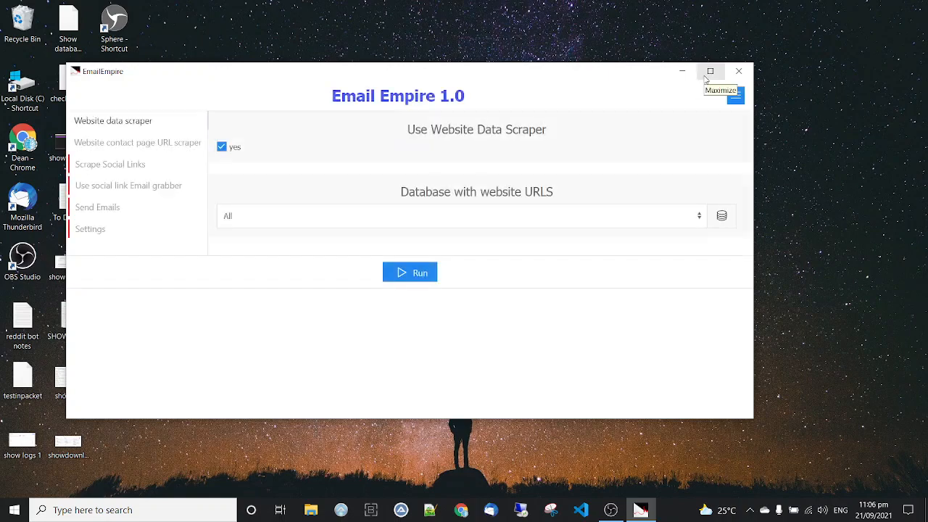
left_click(709, 72)
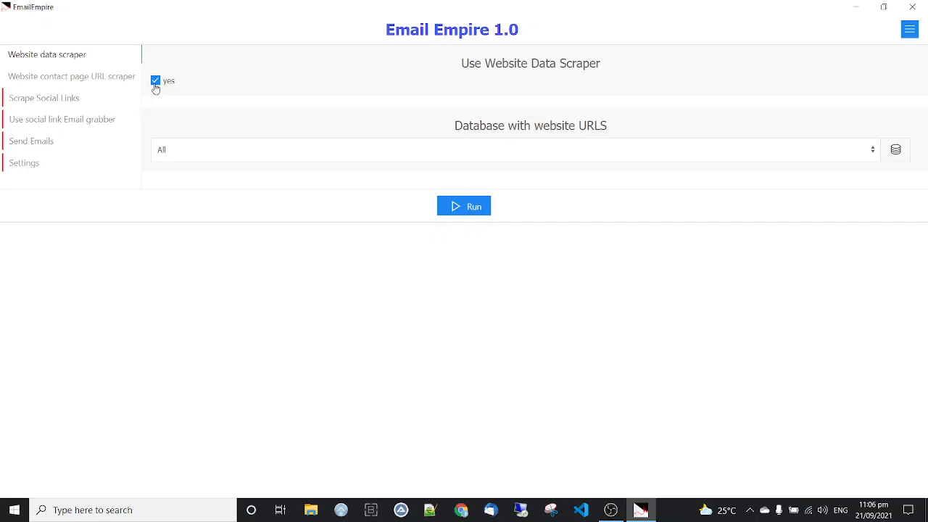
left_click(155, 86)
Enable Scrape Social Links and set its database for social links to All
left_click(71, 101)
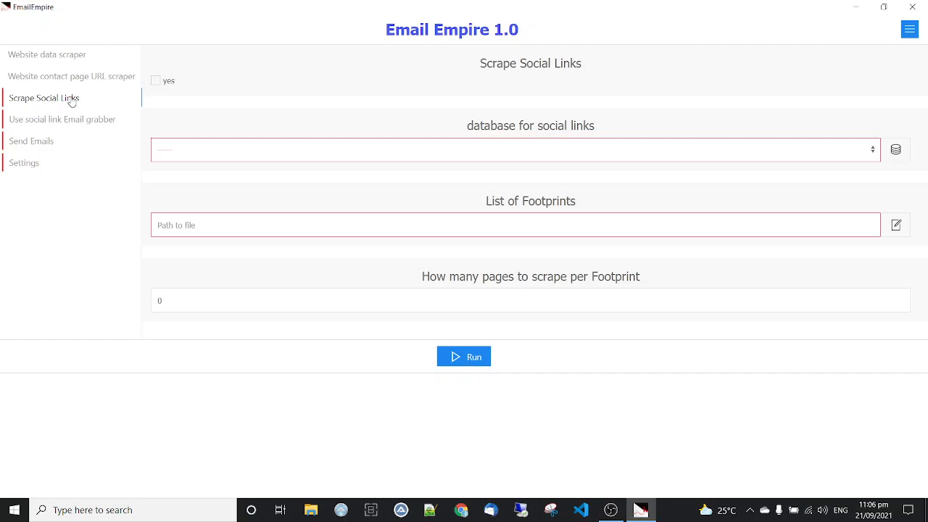
left_click(156, 83)
left_click(313, 150)
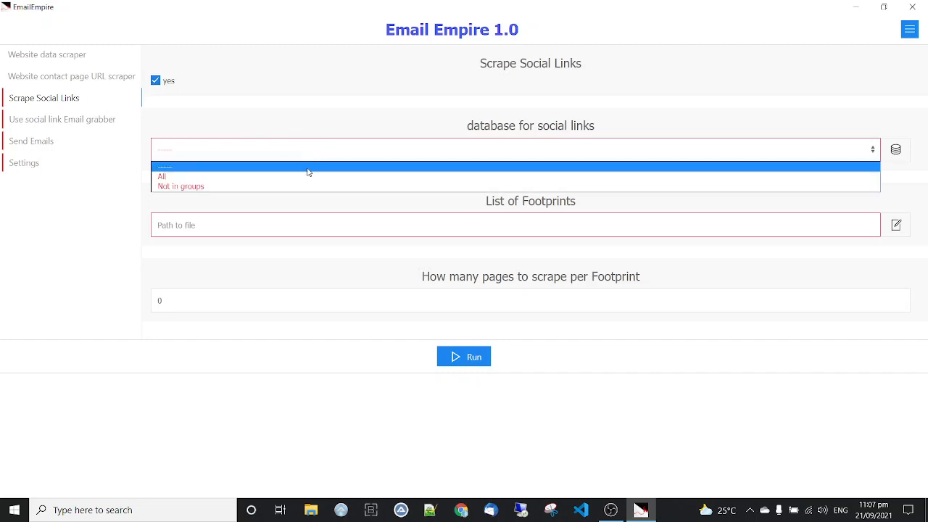
left_click(307, 176)
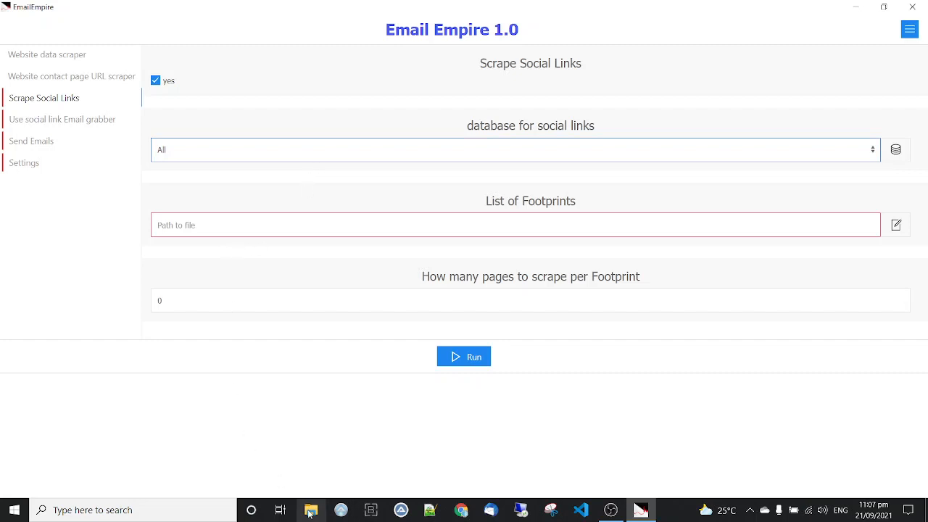
Browse for the list of footprints in the Email Empire folder and open the Keyword footprints text file for viewing
left_click(896, 225)
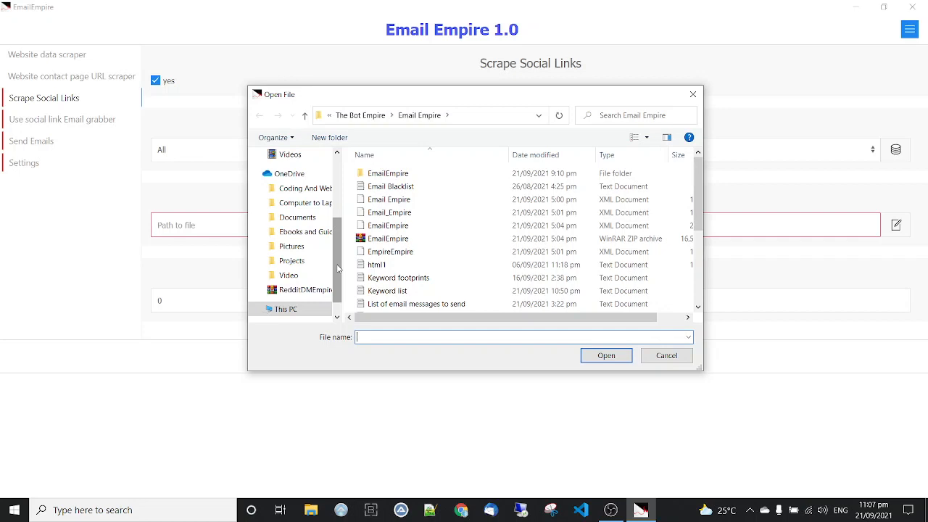
left_click_drag(337, 268, 338, 208)
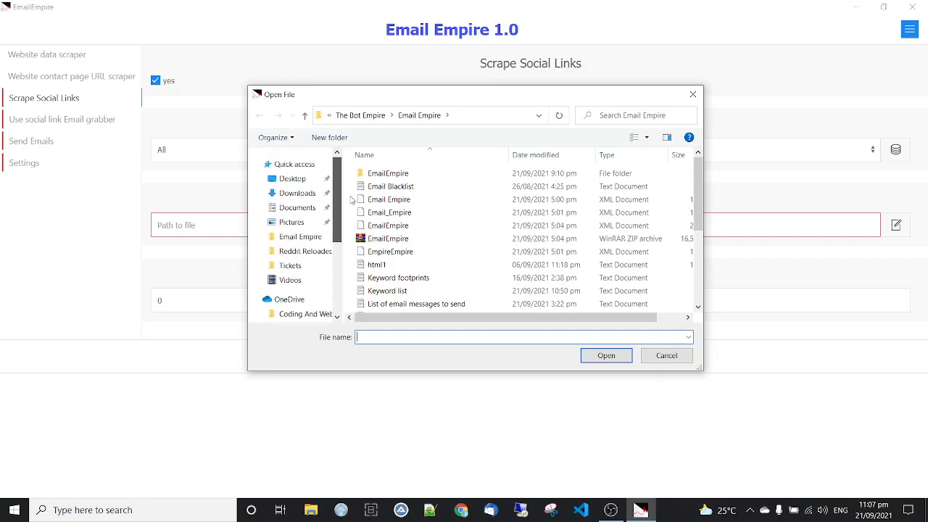
left_click(314, 240)
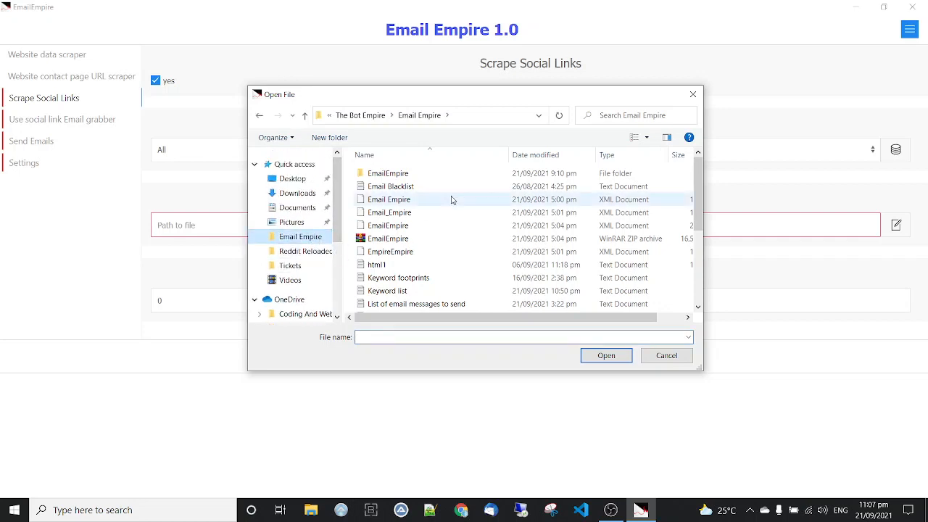
scroll(452, 201, "down", 1)
left_click(424, 240)
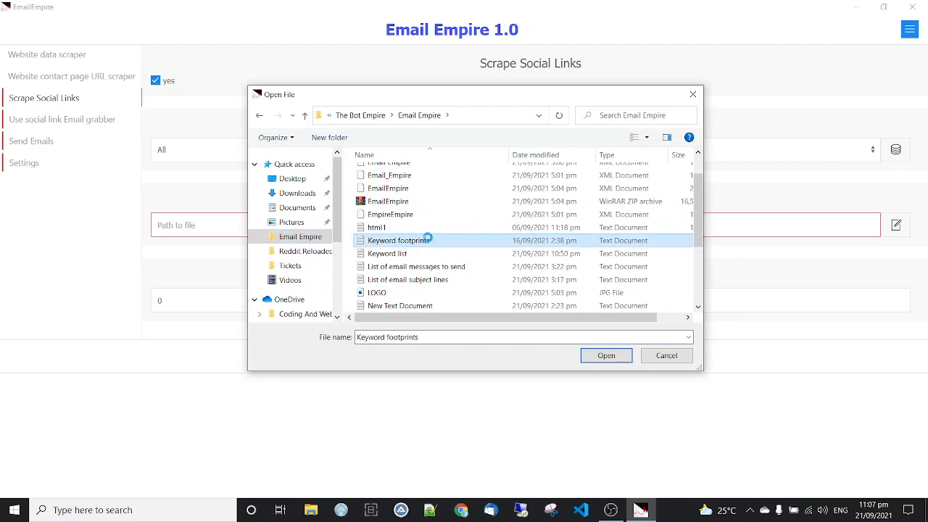
right_click(429, 242)
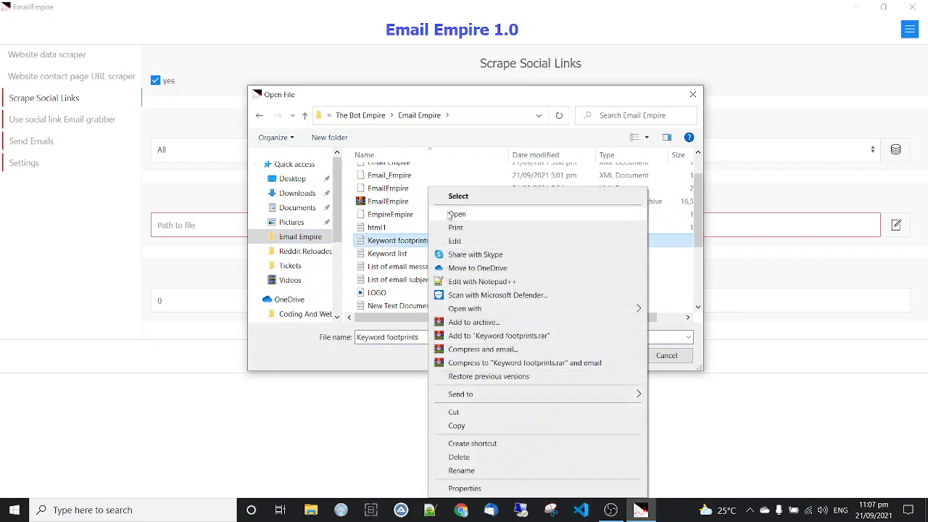
left_click(450, 215)
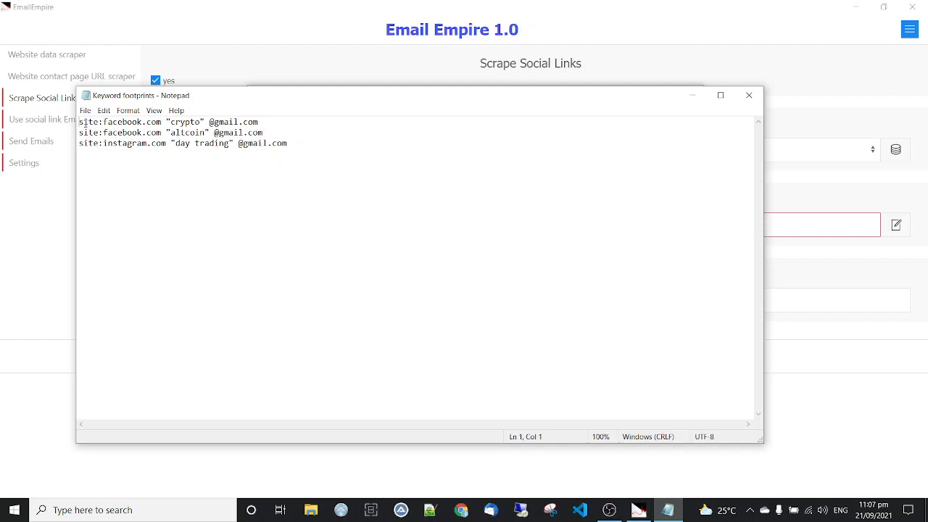
left_click_drag(299, 144, 72, 120)
left_click(158, 180)
left_click_drag(210, 122, 261, 122)
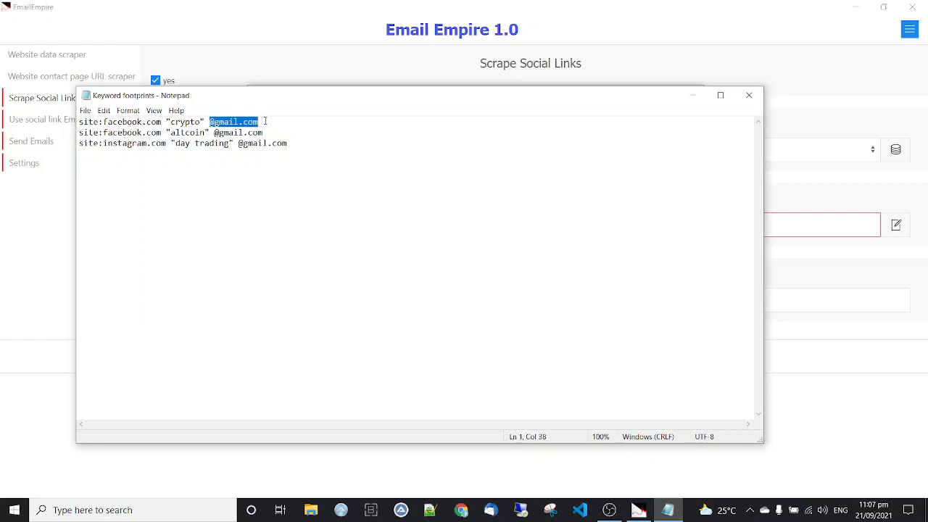
left_click(270, 159)
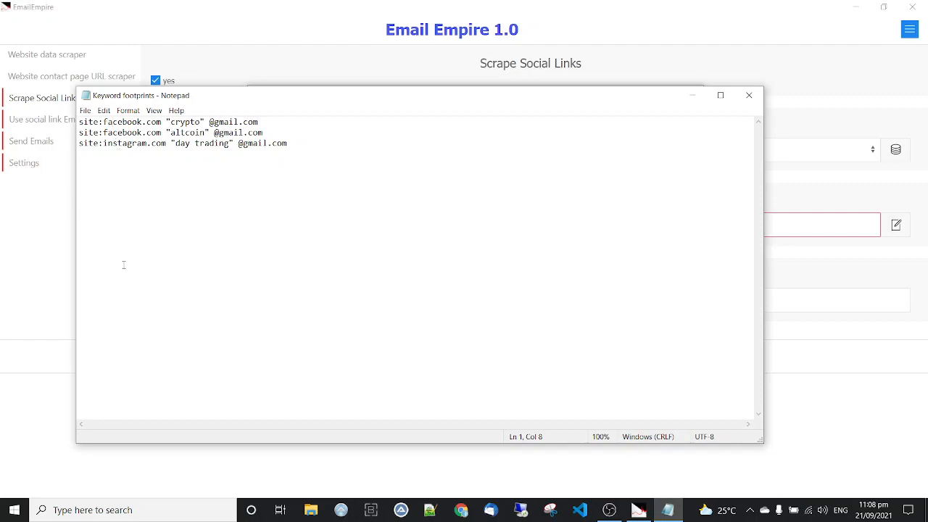
left_click_drag(177, 123, 194, 132)
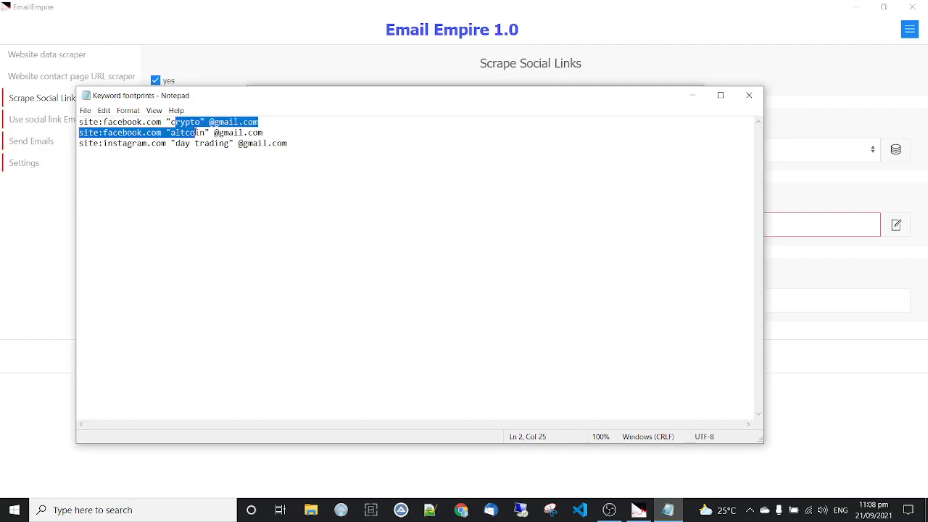
left_click(198, 133)
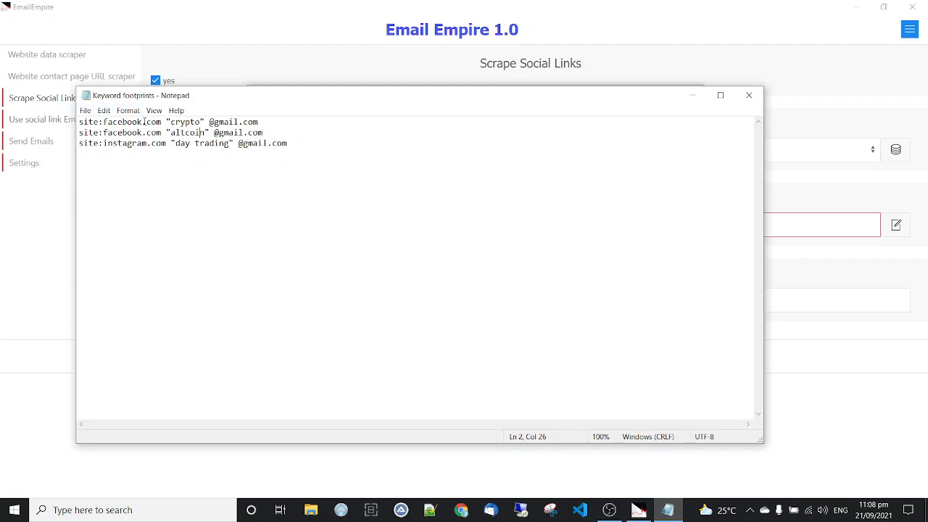
left_click(256, 177)
type("nndbdnd")
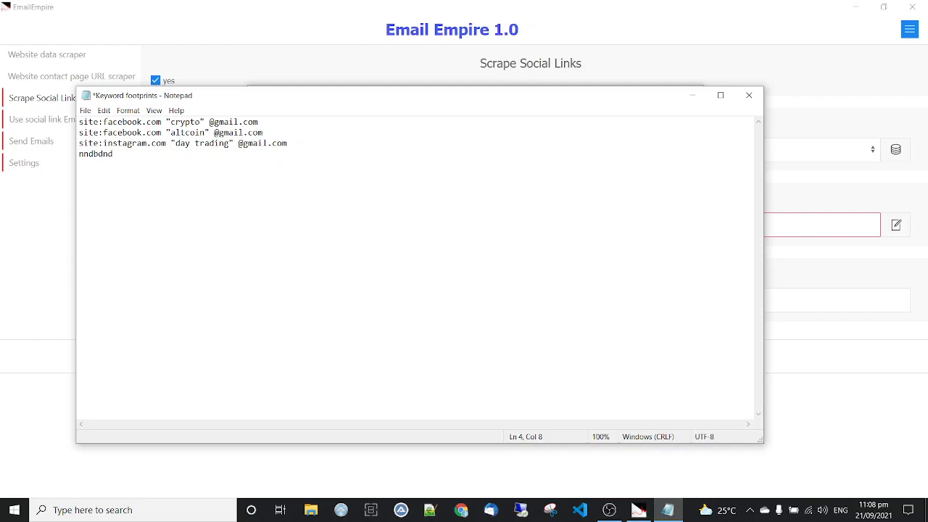
key("BackSpace")
key("BackSpace")
key("BackSpace")
key("BackSpace")
key("BackSpace")
key("BackSpace")
key("BackSpace")
Review the three footprint lines again, highlighting the "crypto" keyword and the whole list
left_click_drag(79, 125, 240, 151)
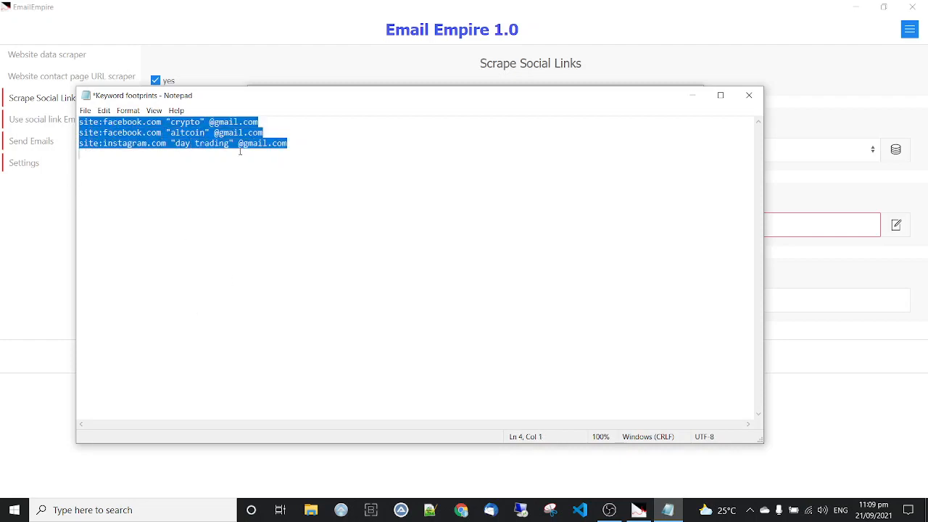
left_click(229, 251)
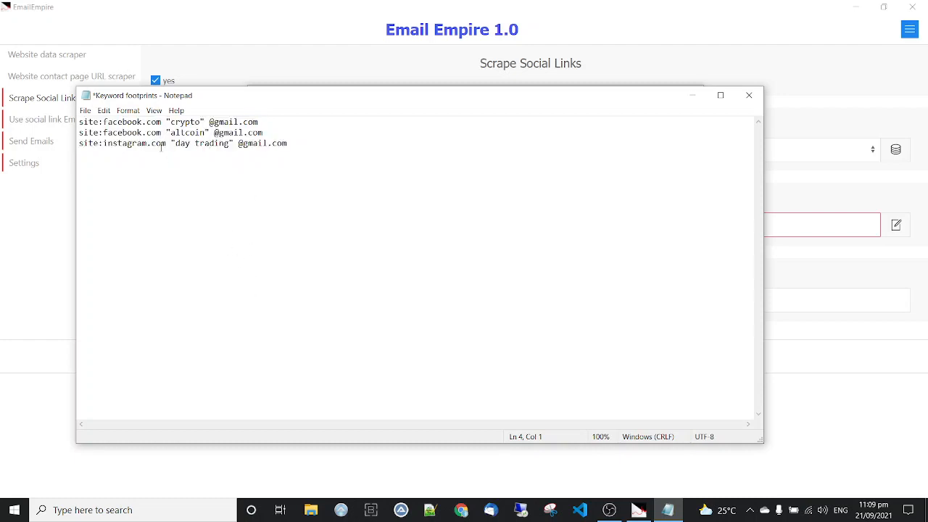
left_click_drag(181, 123, 206, 123)
left_click(206, 122)
key("ctrl+a")
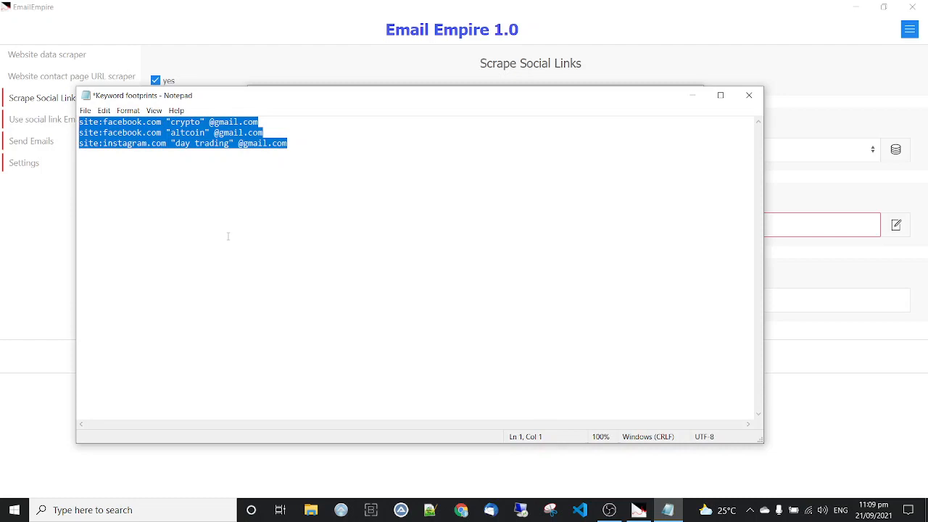
Save and close the Keyword footprints text file, then load it as the list of footprints
left_click(86, 110)
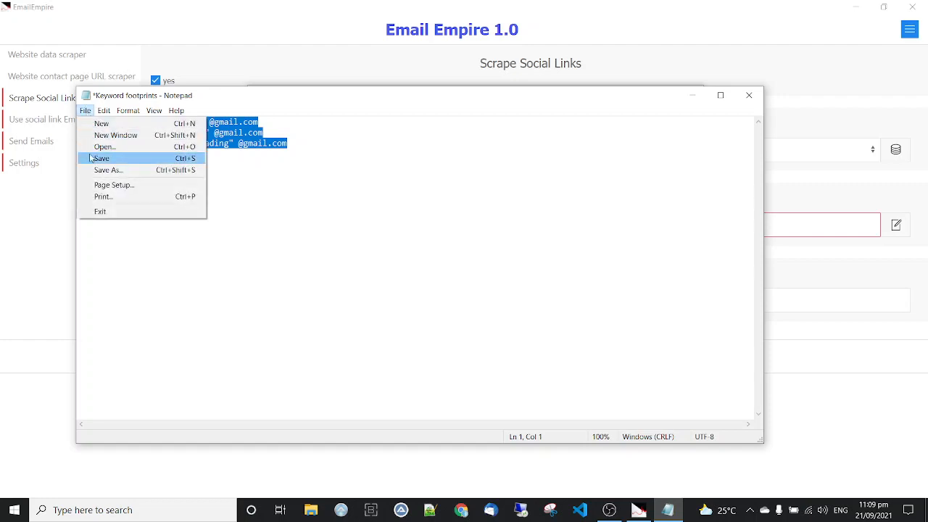
left_click(102, 159)
left_click(749, 95)
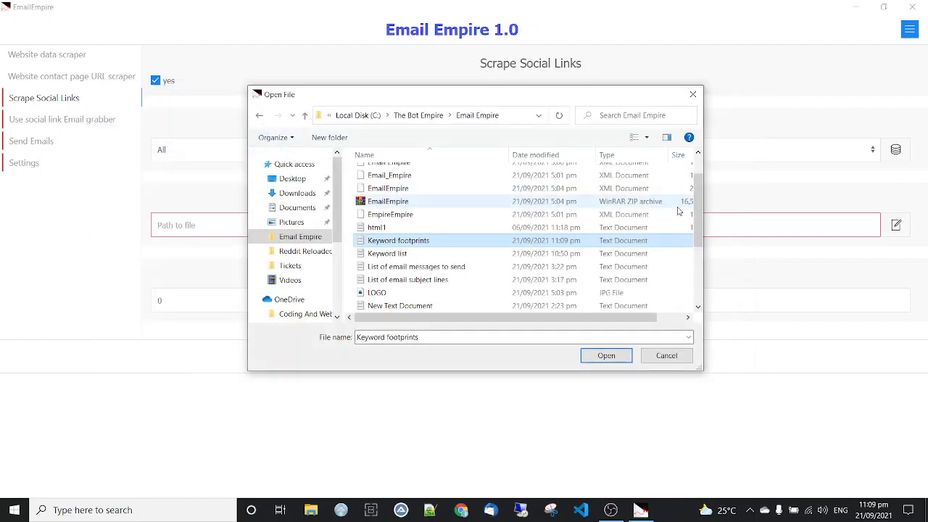
double_click(507, 243)
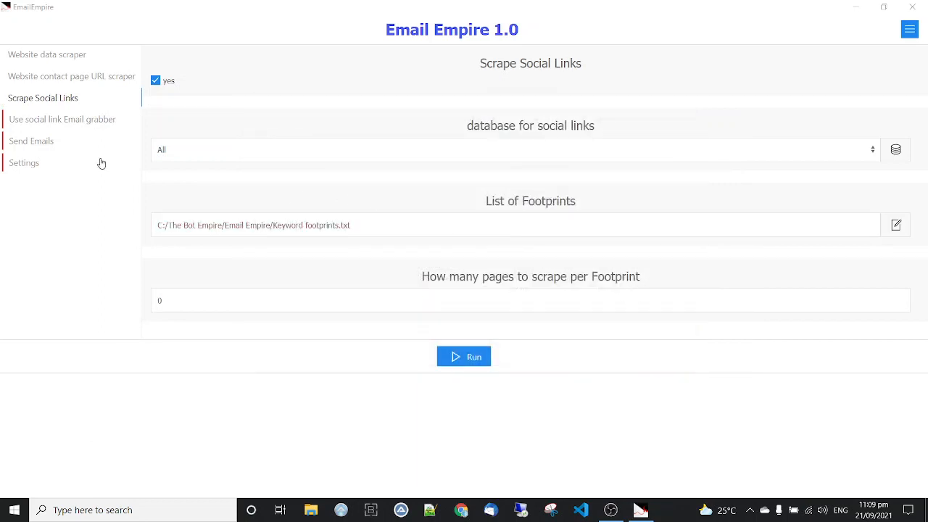
Try setting the number of threads to 3 in the Settings
left_click(16, 163)
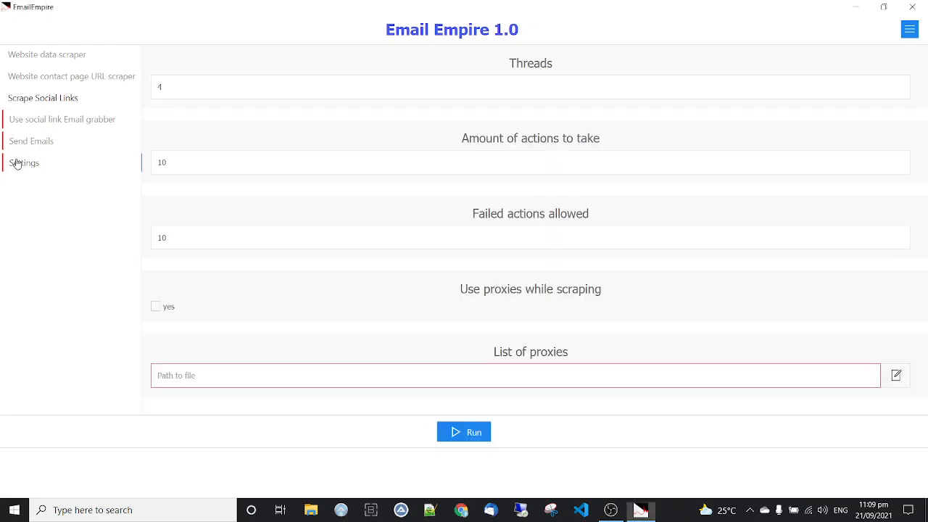
left_click(188, 89)
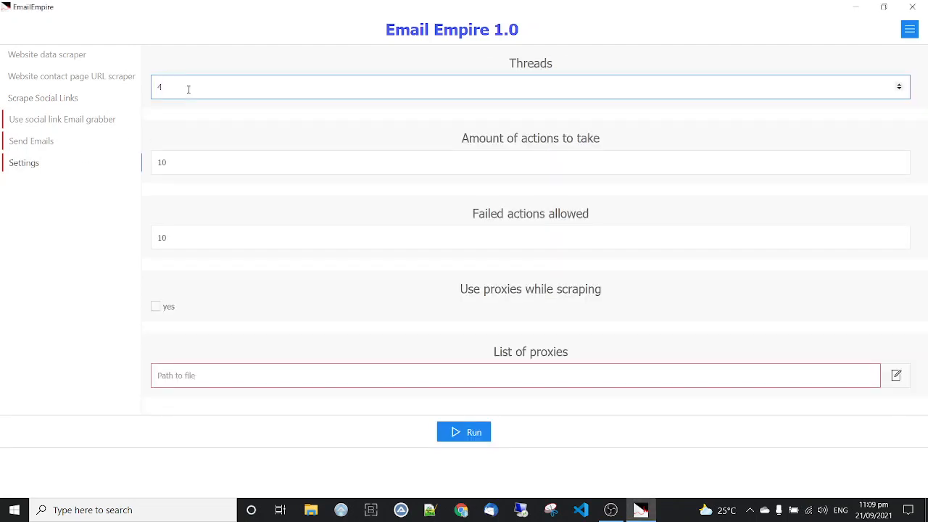
key("BackSpace")
type("3")
Set the pages to scrape per footprint to 2 in Scrape Social Links and run the script despite the form warning
left_click(47, 98)
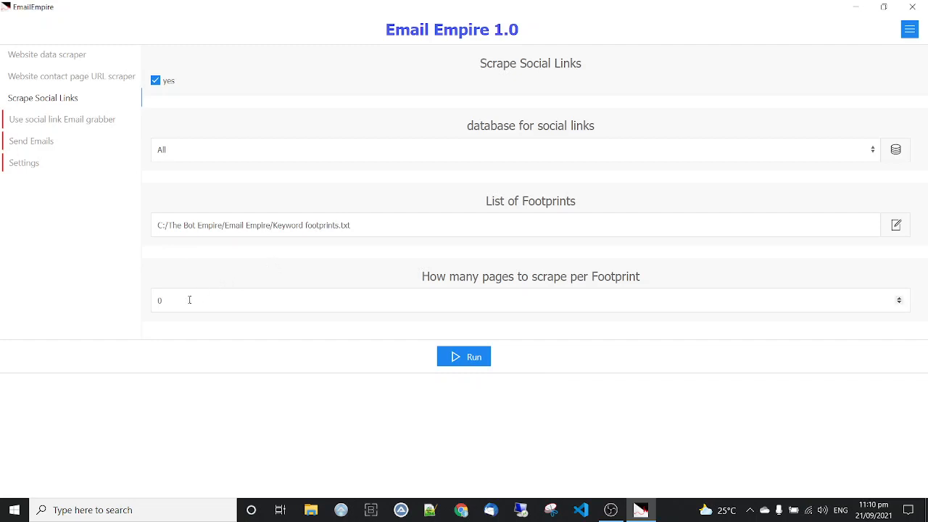
left_click(190, 300)
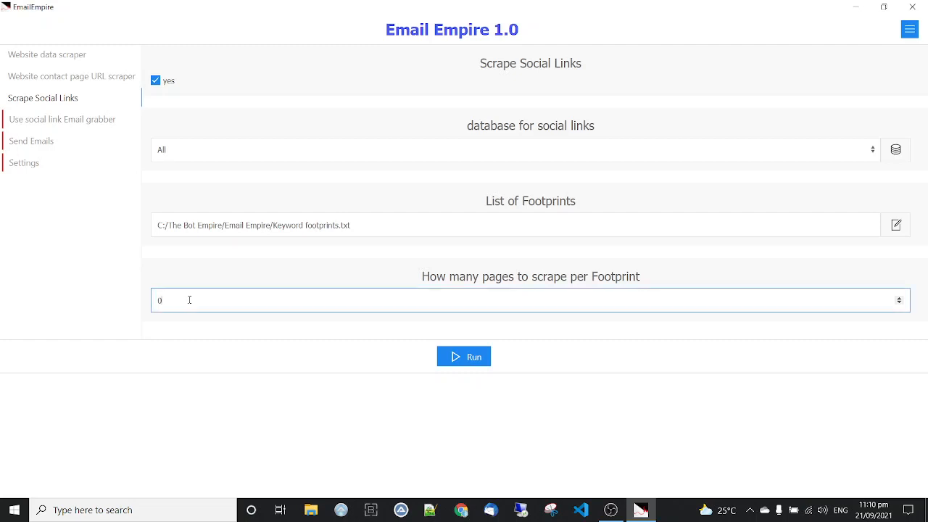
key("BackSpace")
type("2")
left_click(457, 358)
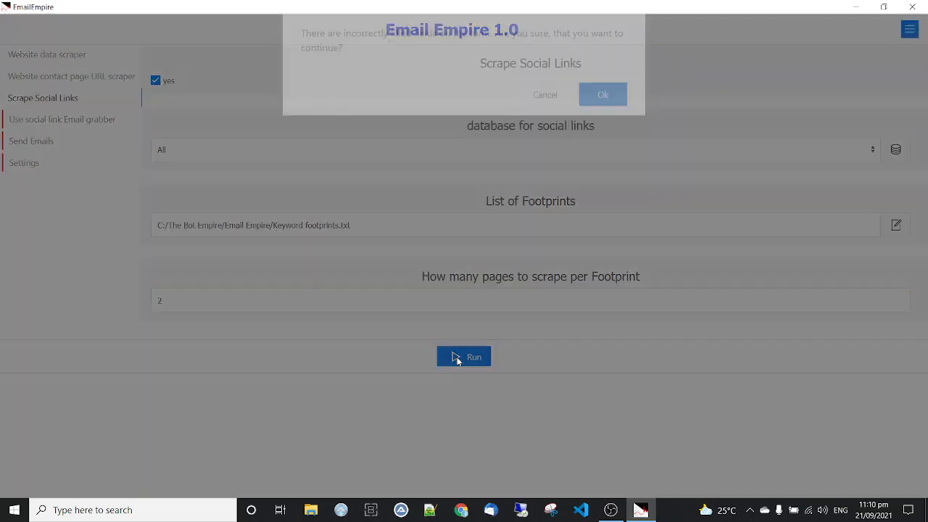
left_click(598, 129)
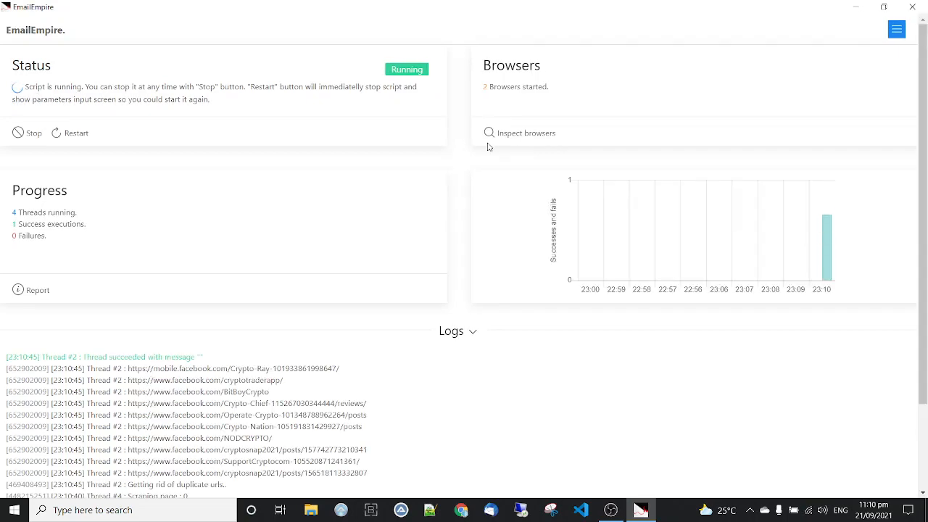
Examine the scraped social links in the run log and the progress summary
scroll(352, 368, "down", 1)
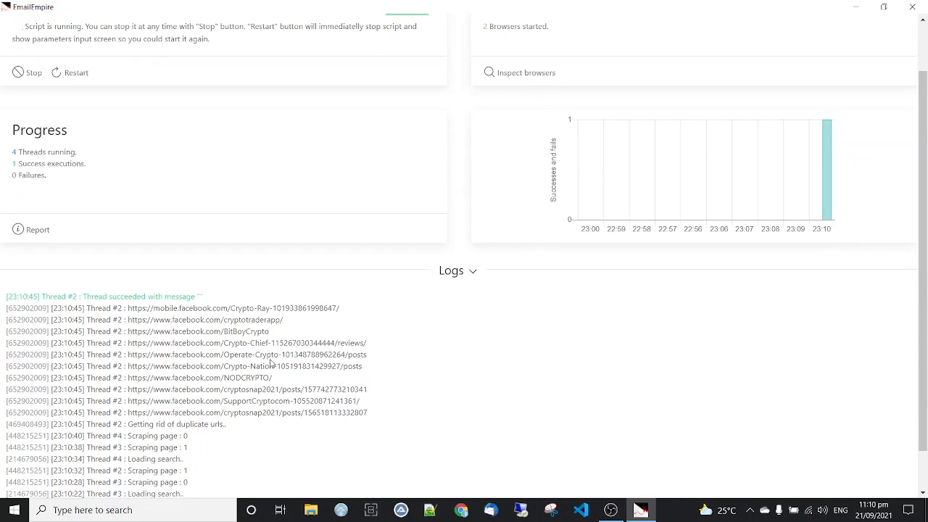
left_click_drag(142, 320, 356, 452)
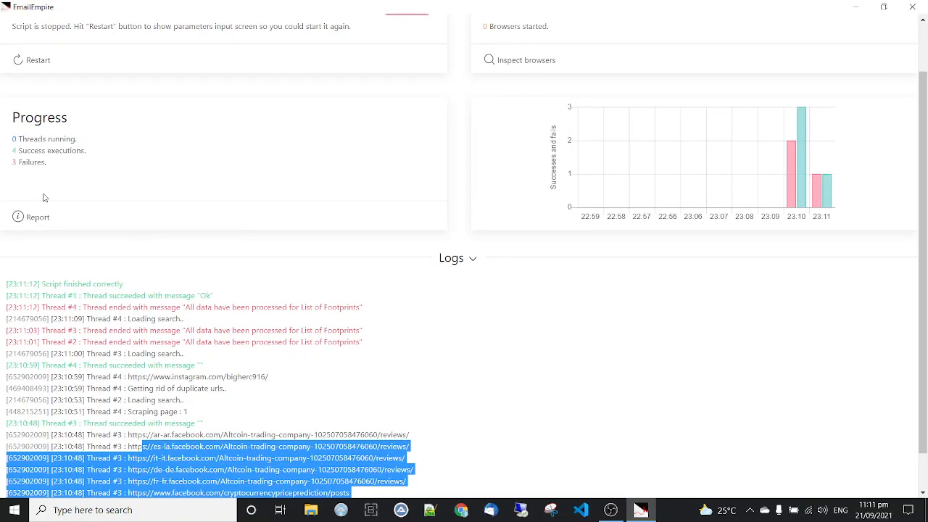
scroll(531, 144, "up", 1)
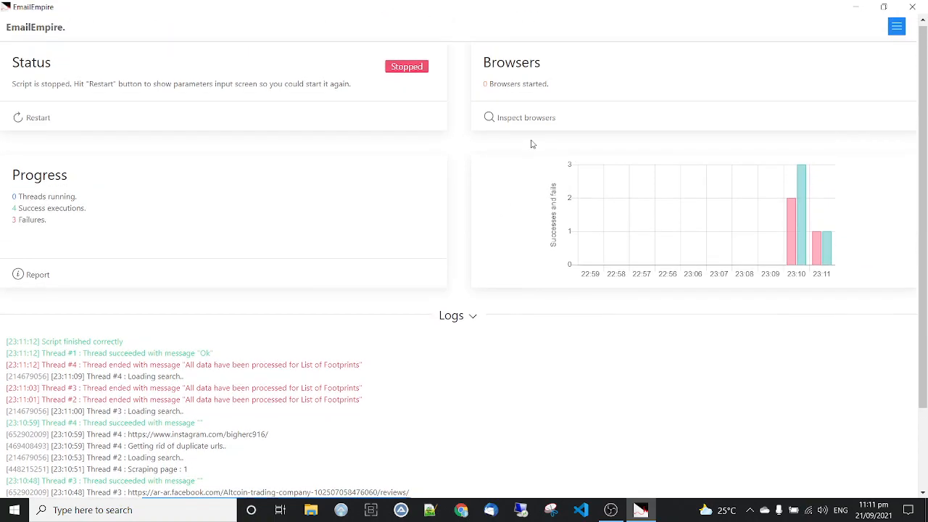
View the Social Media Links table in the database with the Link column widened to show full URLs, and close it
left_click(897, 32)
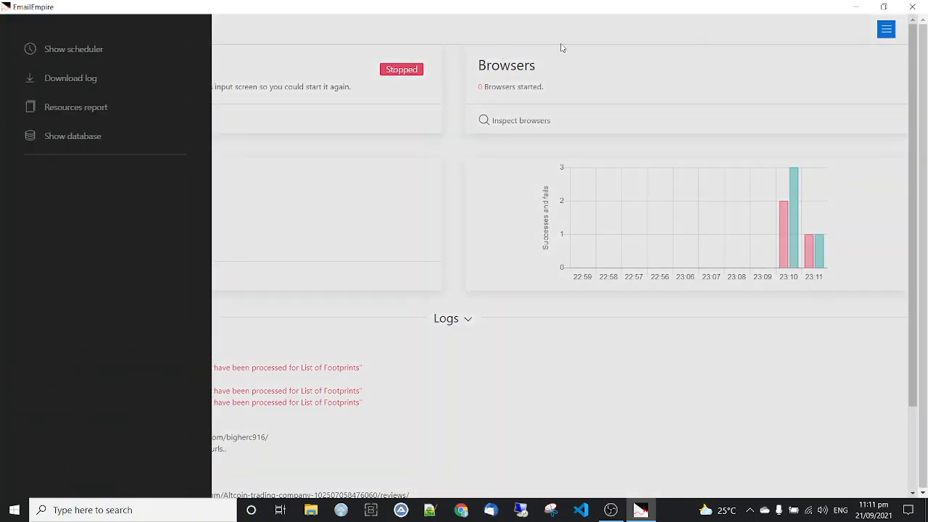
left_click(90, 139)
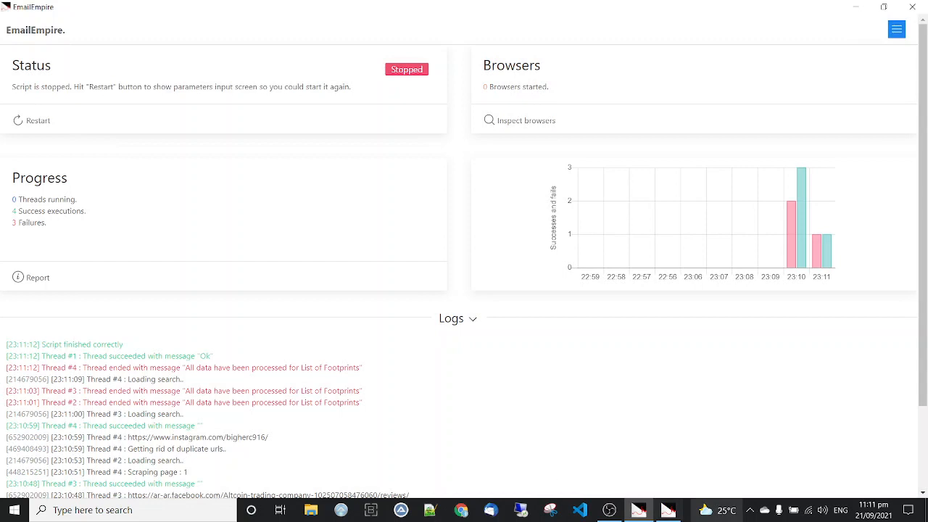
left_click(668, 509)
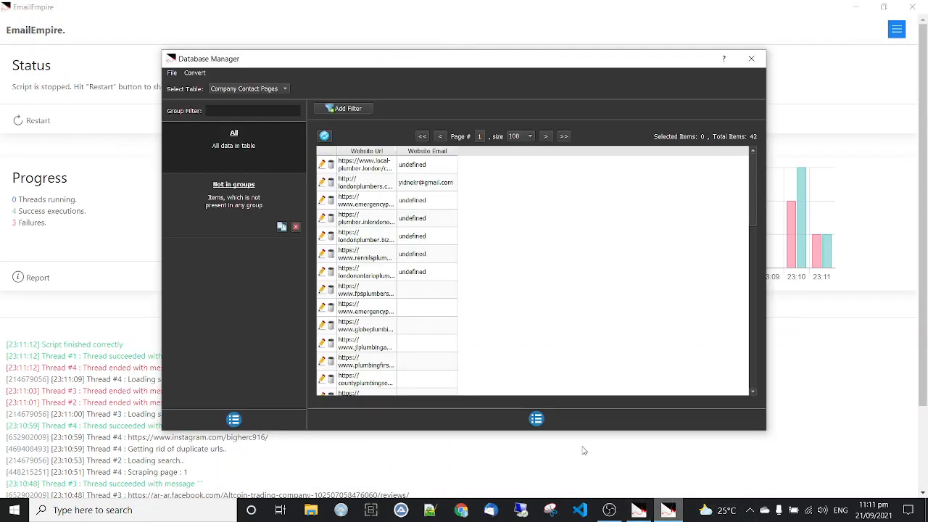
left_click(270, 88)
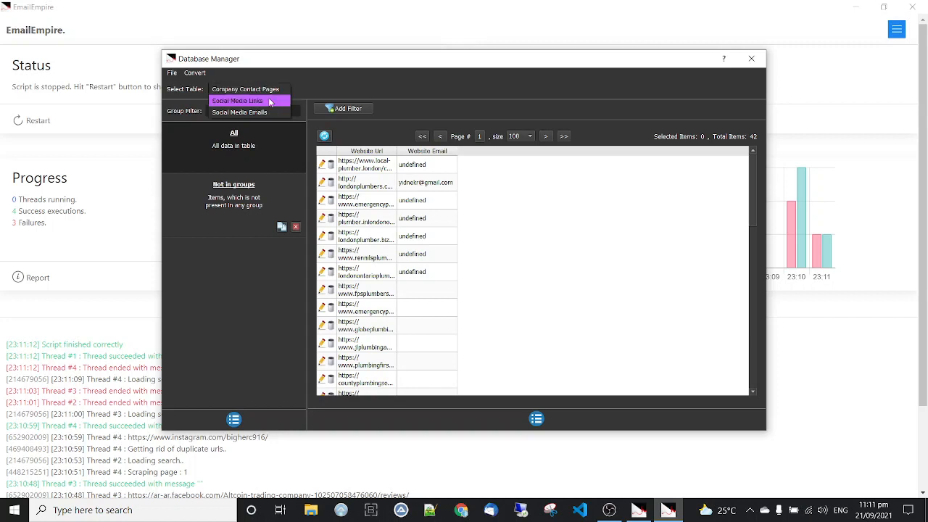
left_click(268, 101)
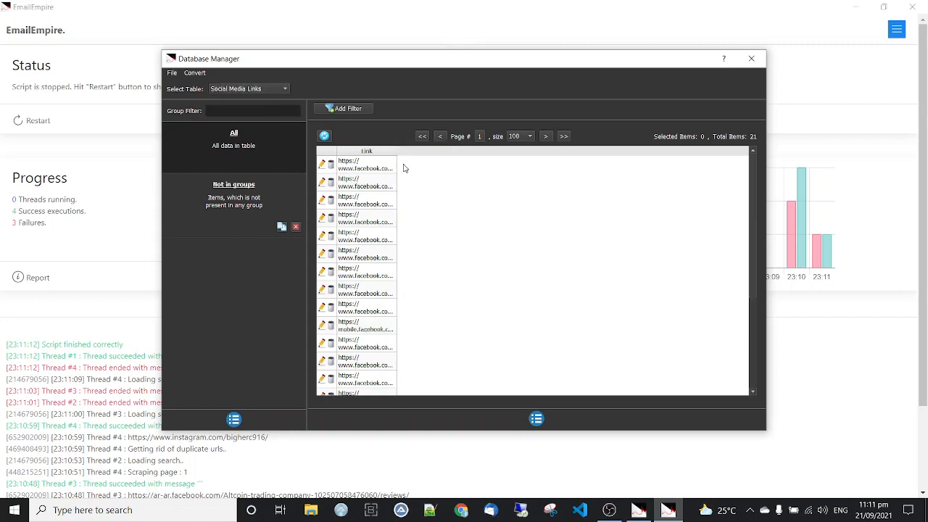
left_click_drag(396, 151, 671, 166)
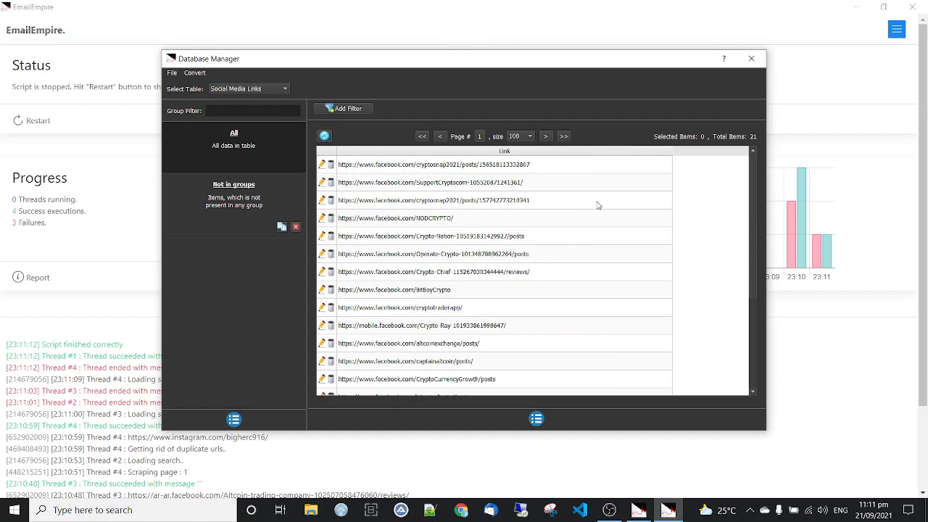
left_click(750, 65)
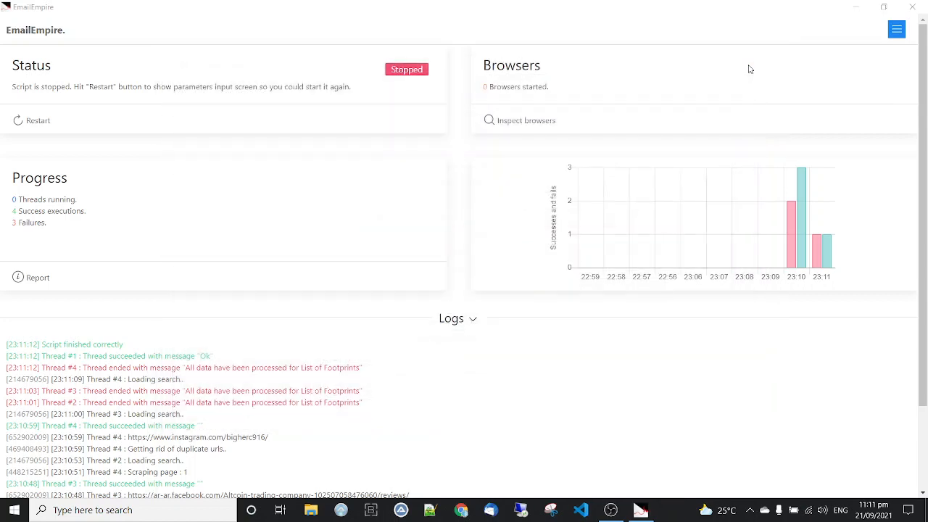
Restart the script in a maximized window and disable Scrape Social Links
left_click(38, 121)
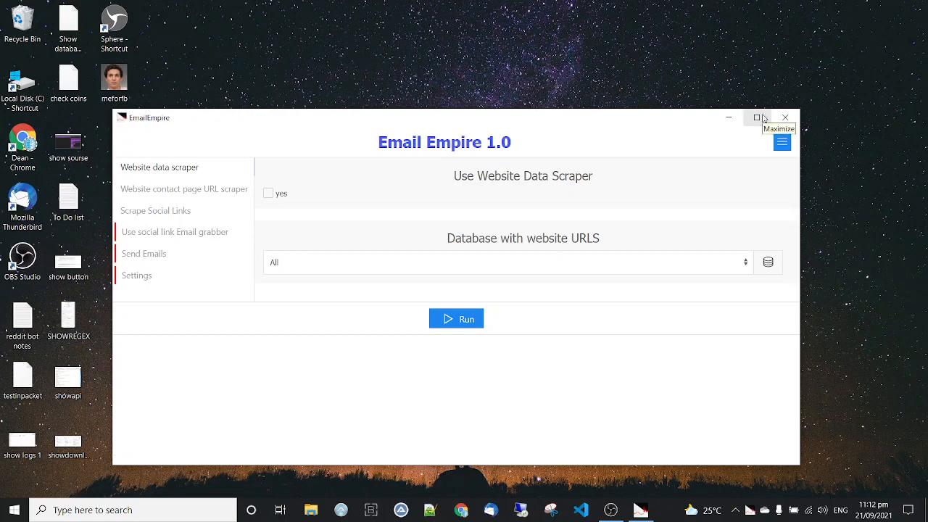
left_click(758, 118)
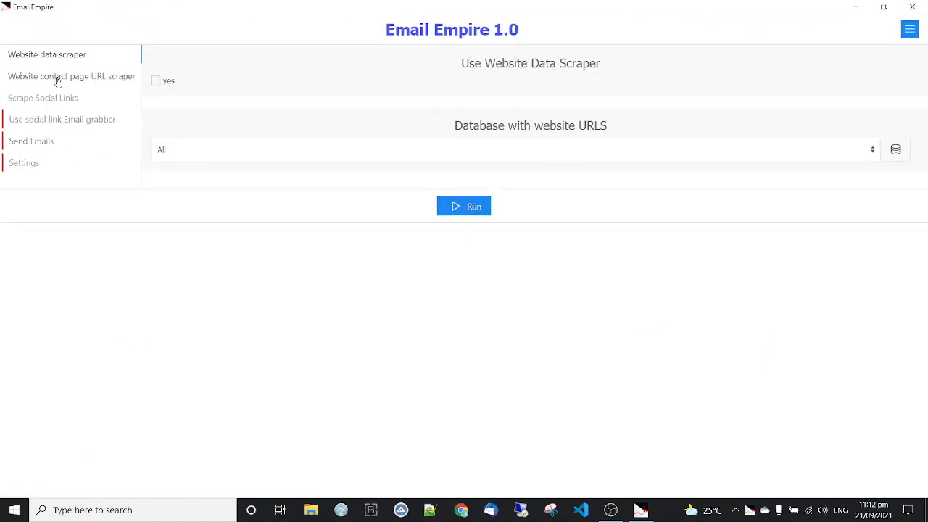
left_click(62, 98)
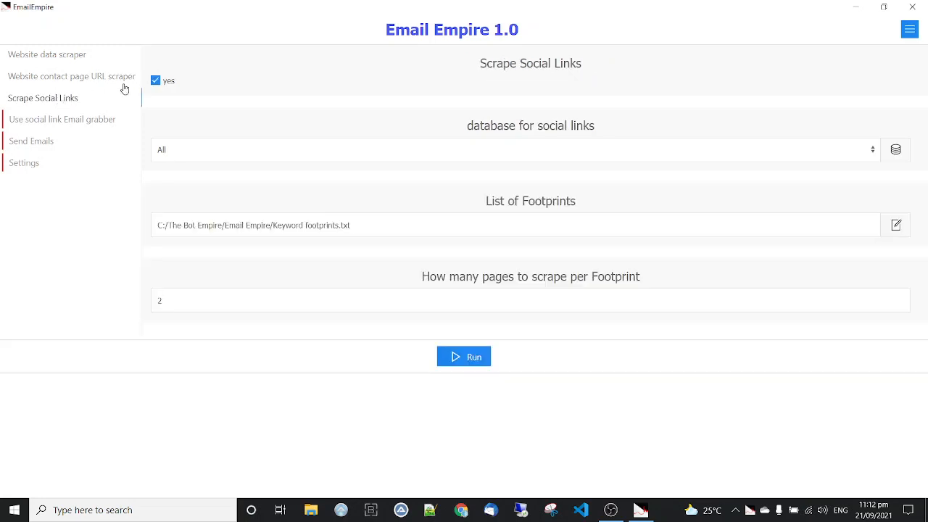
left_click(155, 80)
Enable the social link email grabber with its database of social URLs set to All, and run the script
left_click(75, 129)
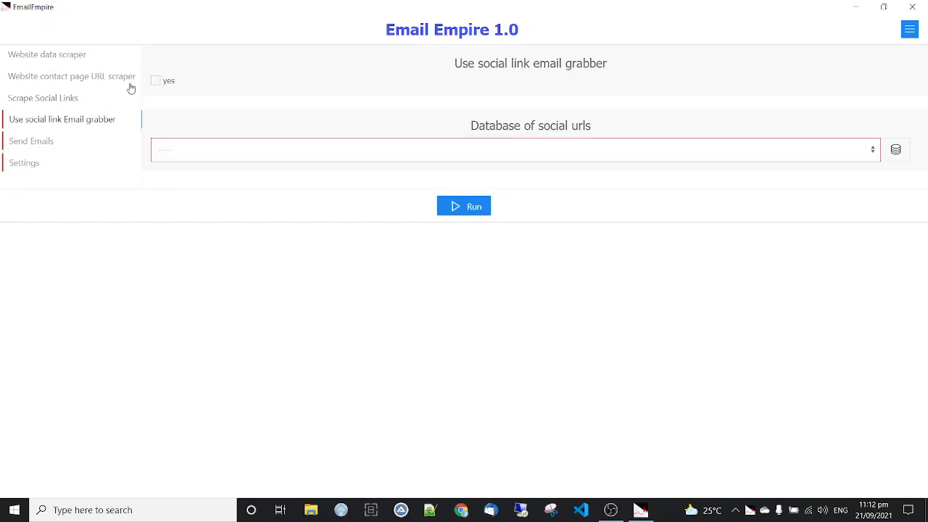
left_click(155, 81)
left_click(338, 149)
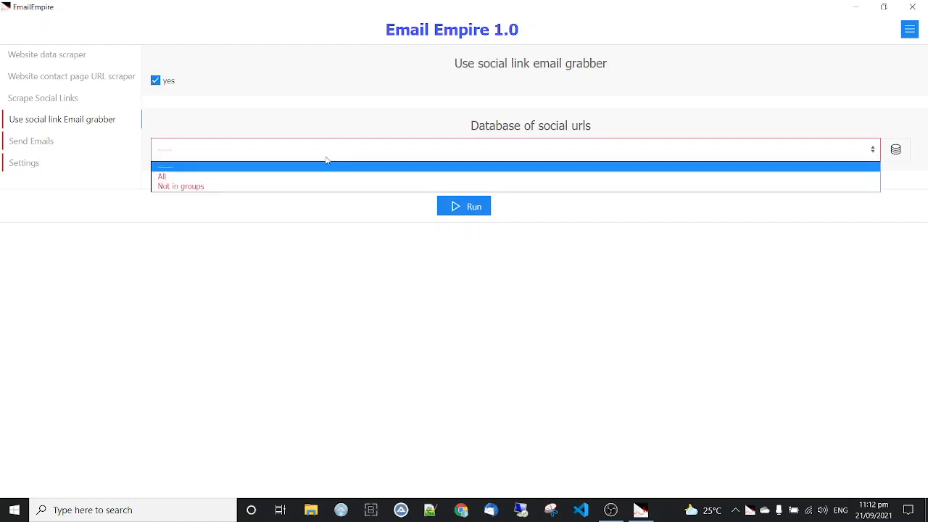
left_click(295, 178)
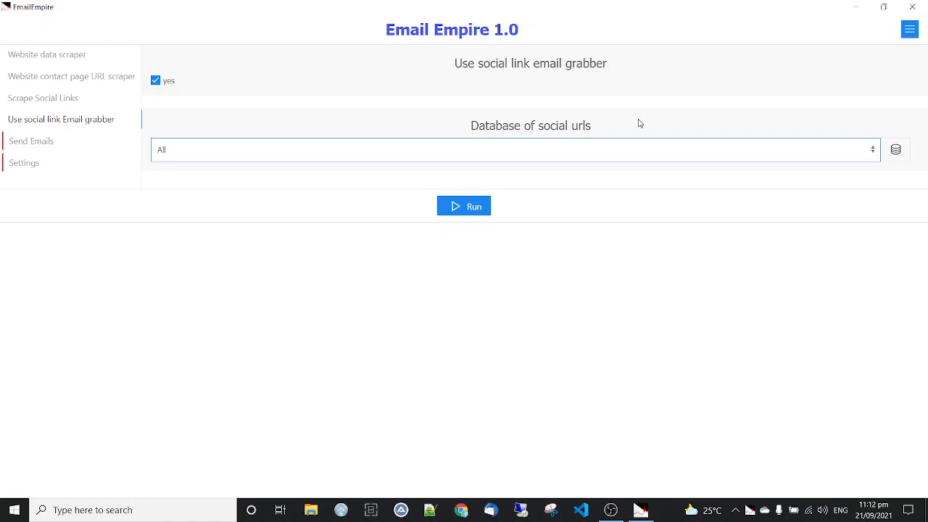
left_click(483, 209)
left_click(601, 134)
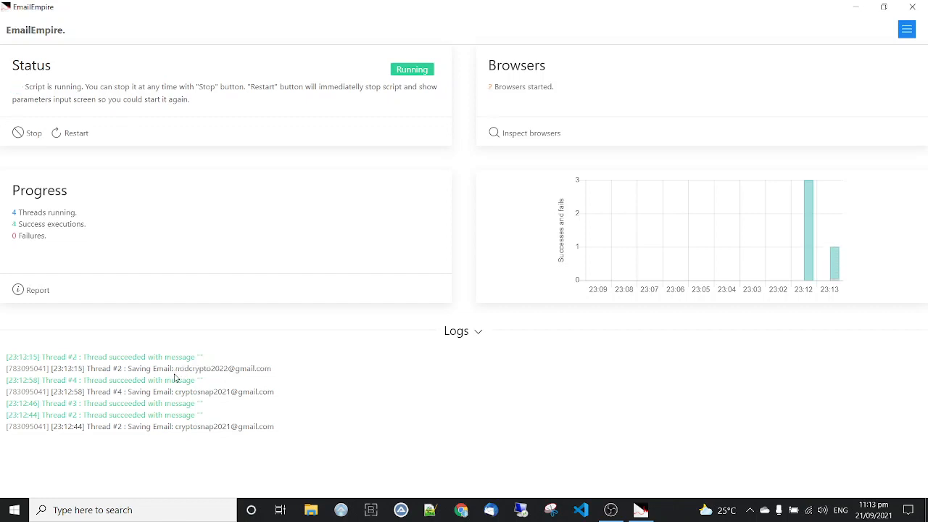
Check the script report of the running email grabber and close it
left_click(44, 290)
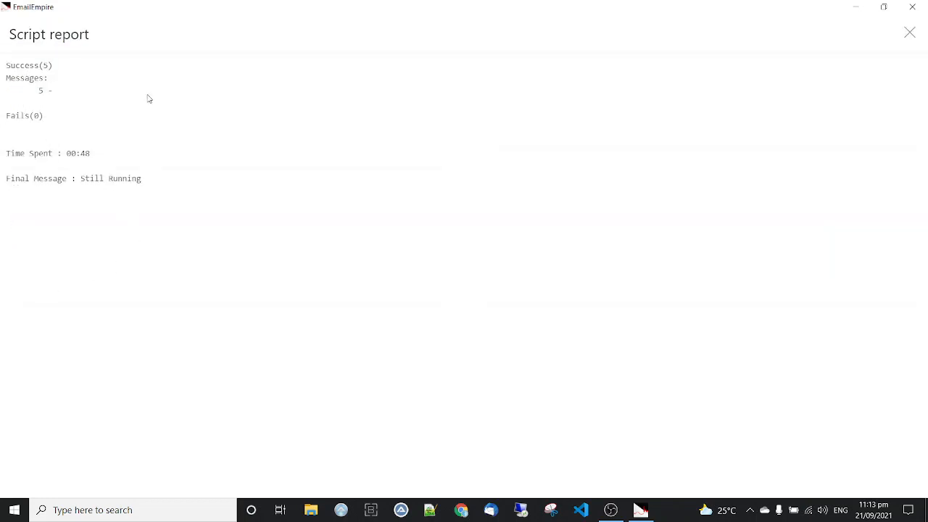
left_click(908, 33)
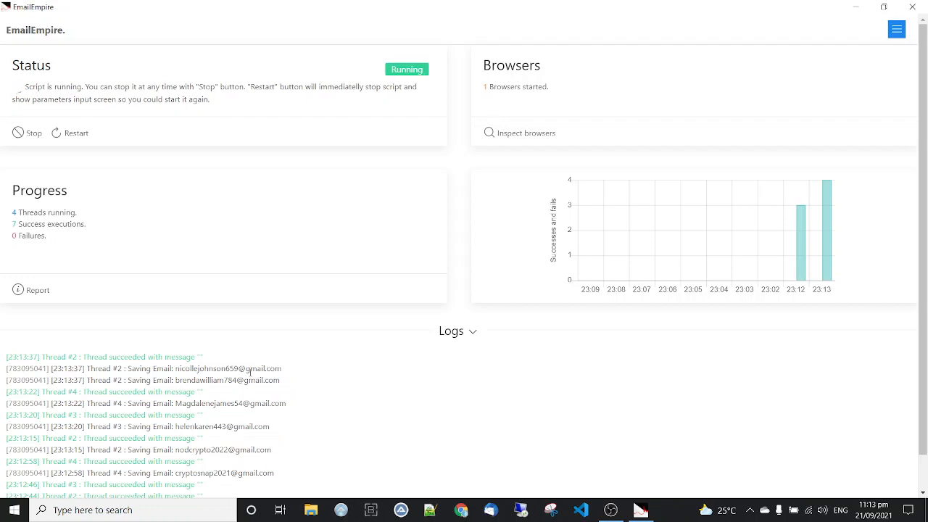
Stop the running script with the Stop instant option
mouse_move(832, 231)
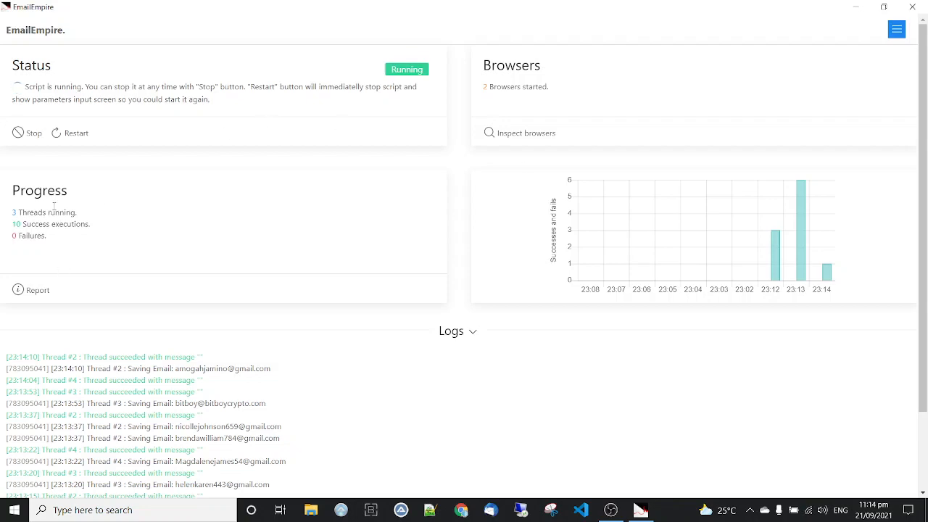
left_click(25, 136)
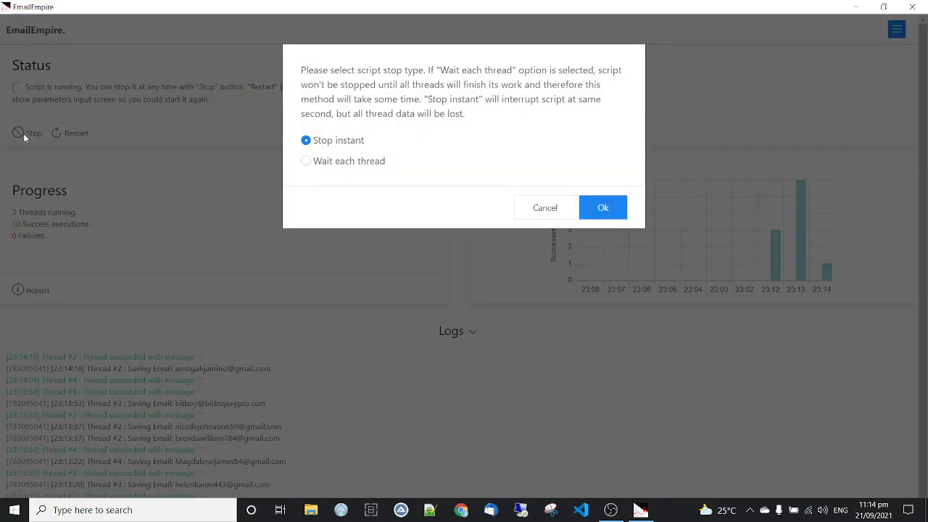
left_click(623, 208)
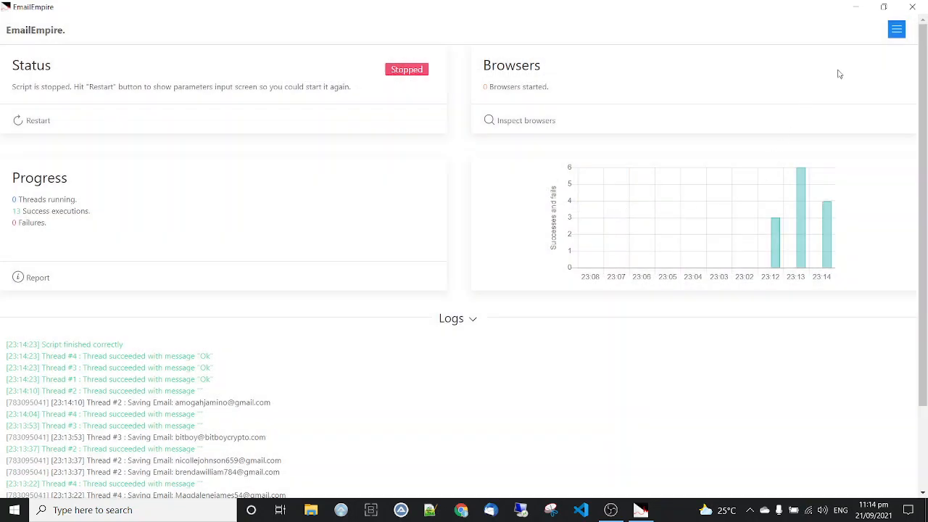
Open the database and view the Social Media Emails table
left_click(897, 29)
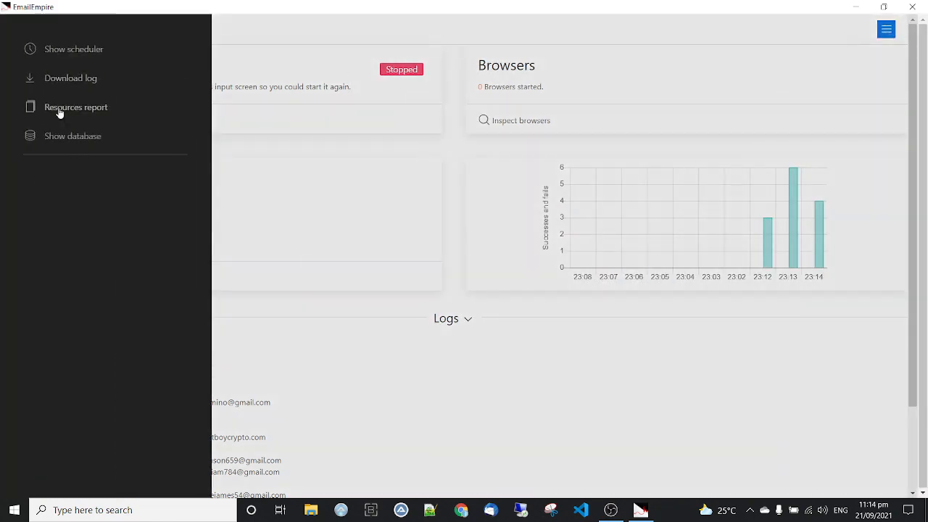
left_click(60, 139)
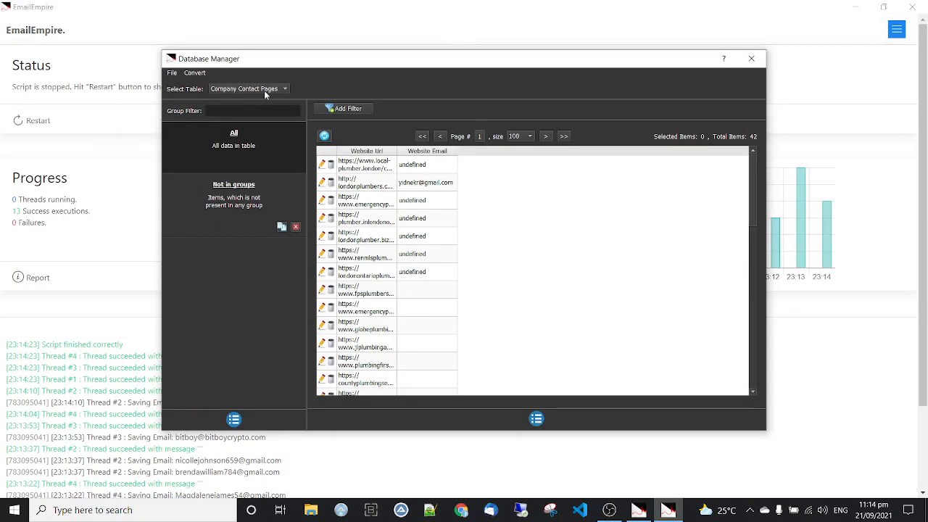
left_click(289, 88)
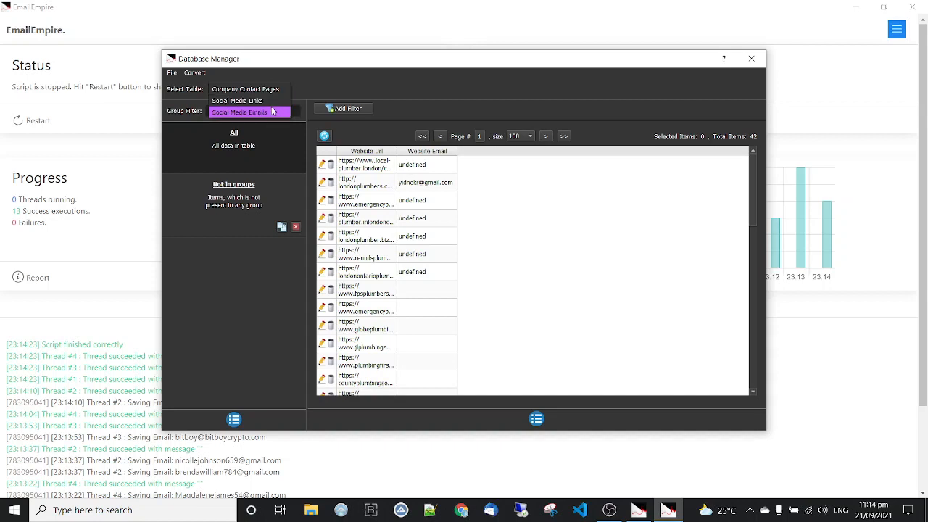
left_click(267, 112)
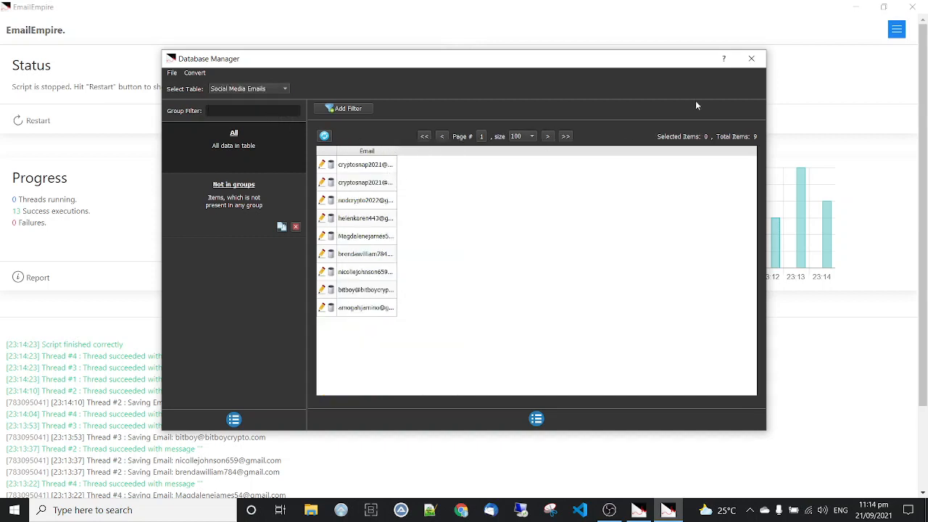
Close the database manager and review the script's log of saved emails
left_click(751, 59)
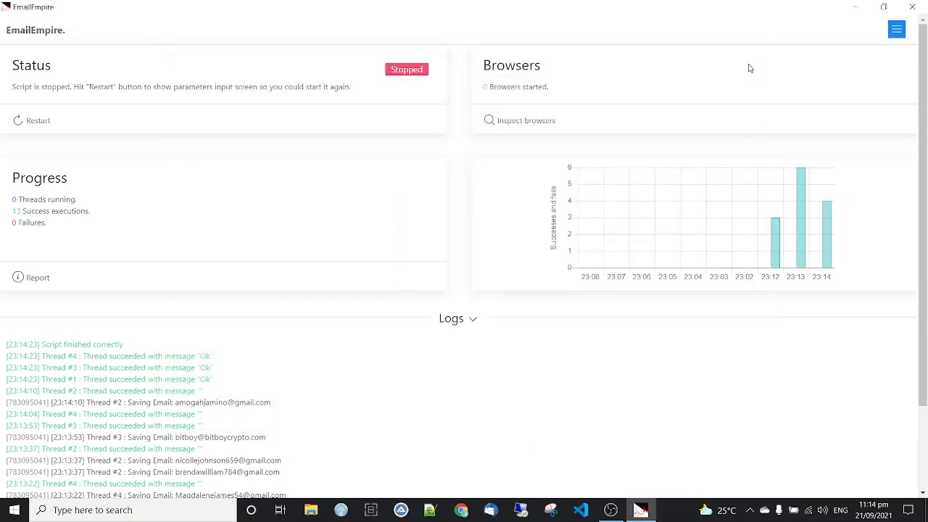
scroll(290, 449, "down", 2)
scroll(283, 444, "up", 1)
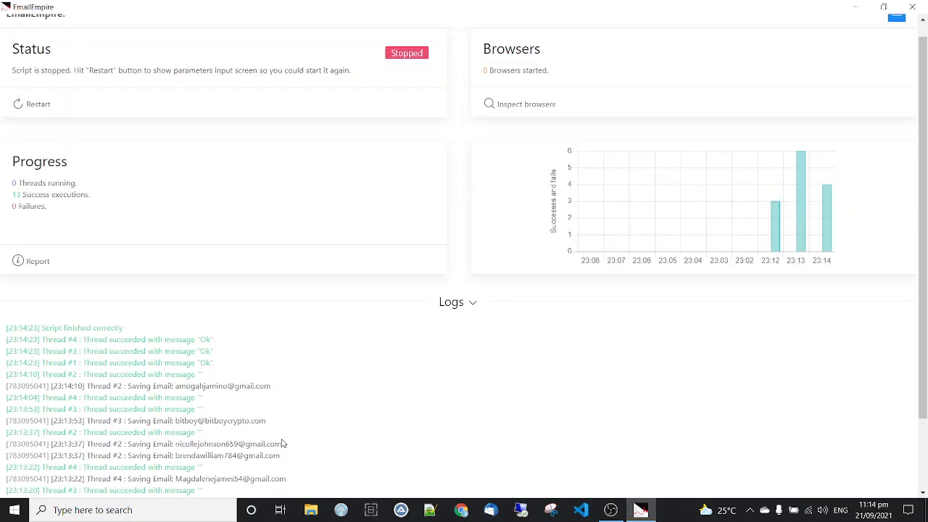
scroll(283, 444, "up", 1)
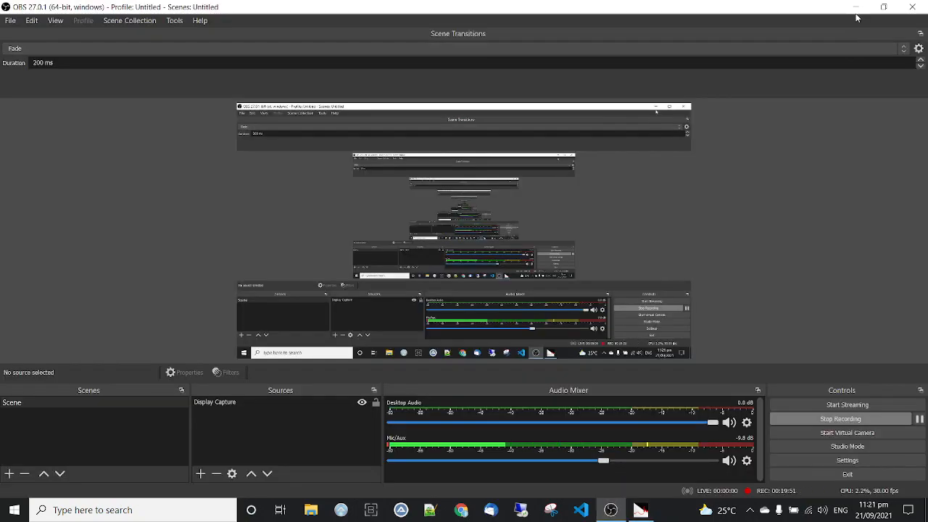
Review the Send Emails settings, from the SMTP list through the databases, blacklist and messages to the list of email subjects
left_click(857, 8)
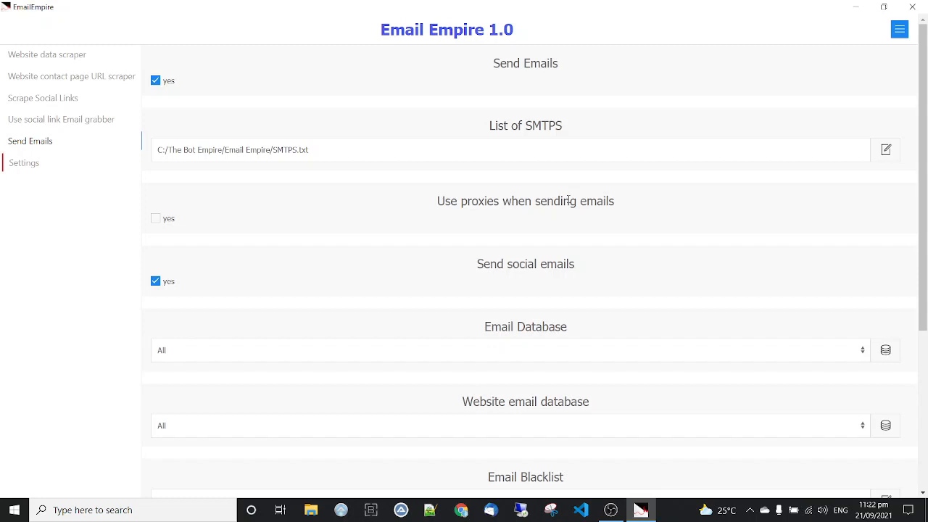
scroll(569, 200, "down", 1)
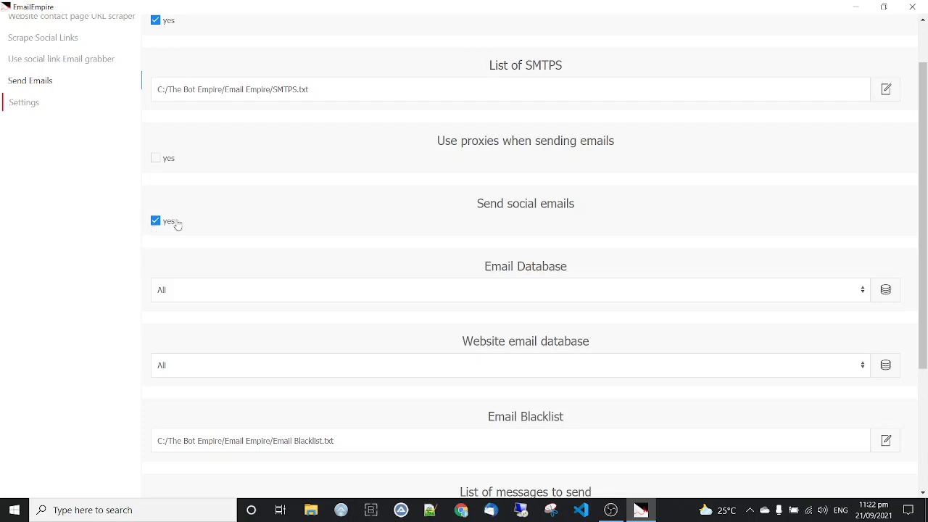
scroll(305, 193, "down", 1)
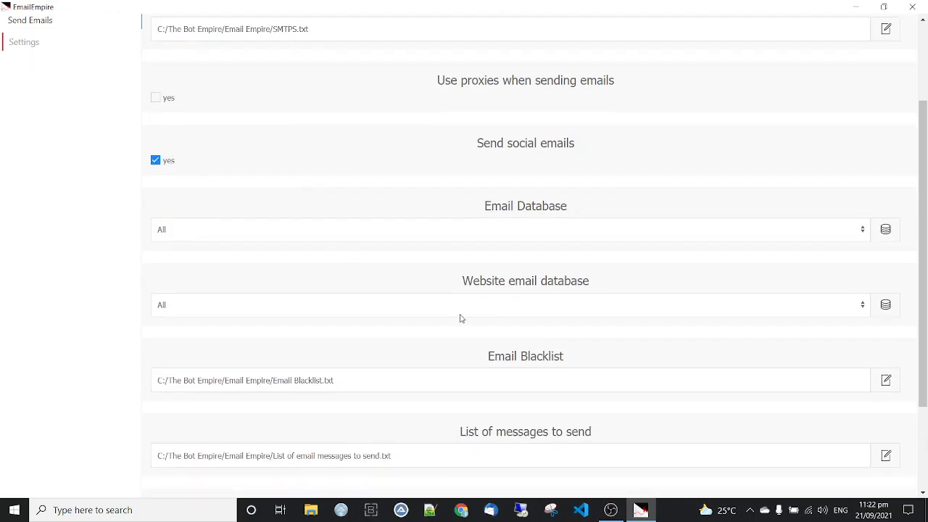
scroll(462, 317, "down", 1)
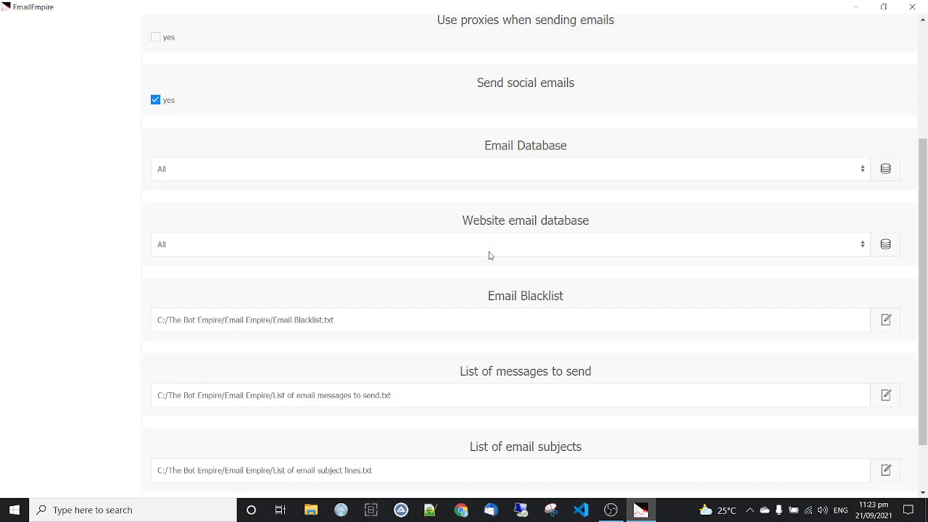
scroll(490, 255, "down", 2)
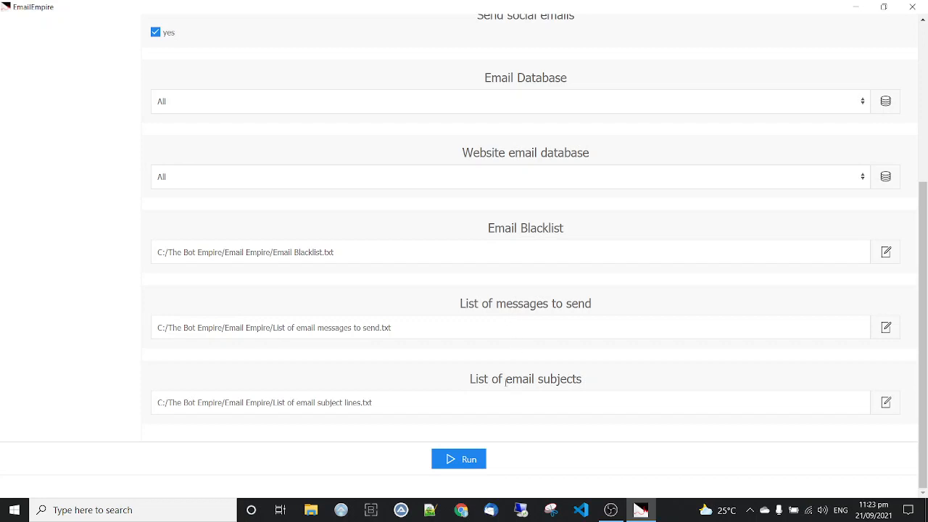
scroll(501, 290, "up", 5)
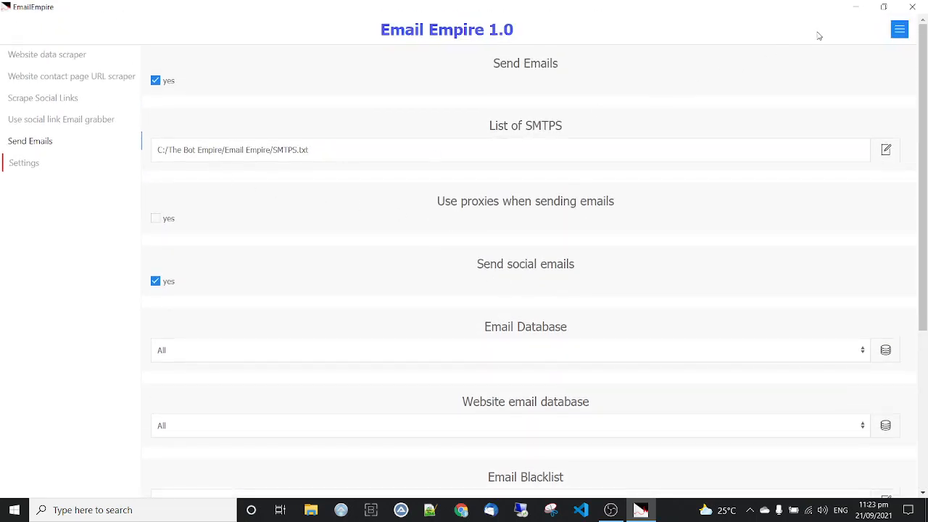
Check the recipients in the database's Social Media Emails table and close the database manager
left_click(900, 32)
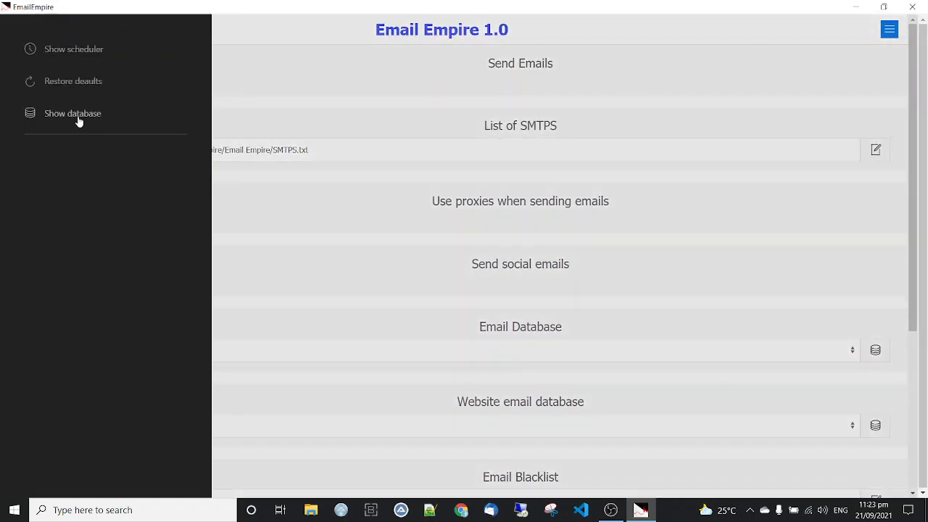
left_click(76, 121)
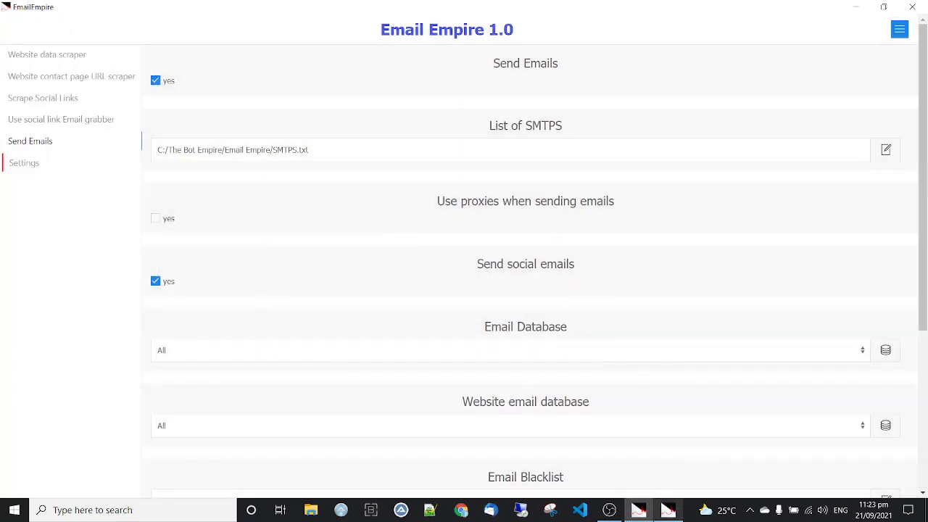
left_click(679, 518)
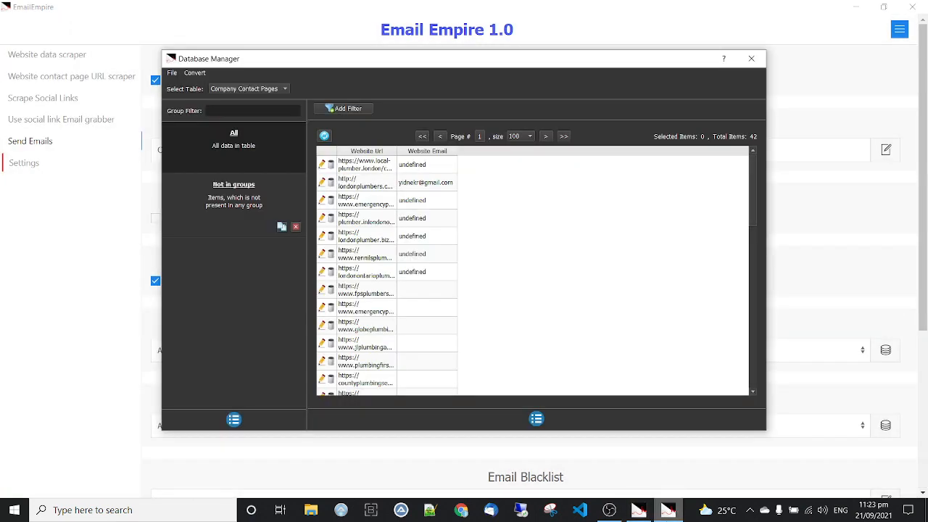
left_click(224, 91)
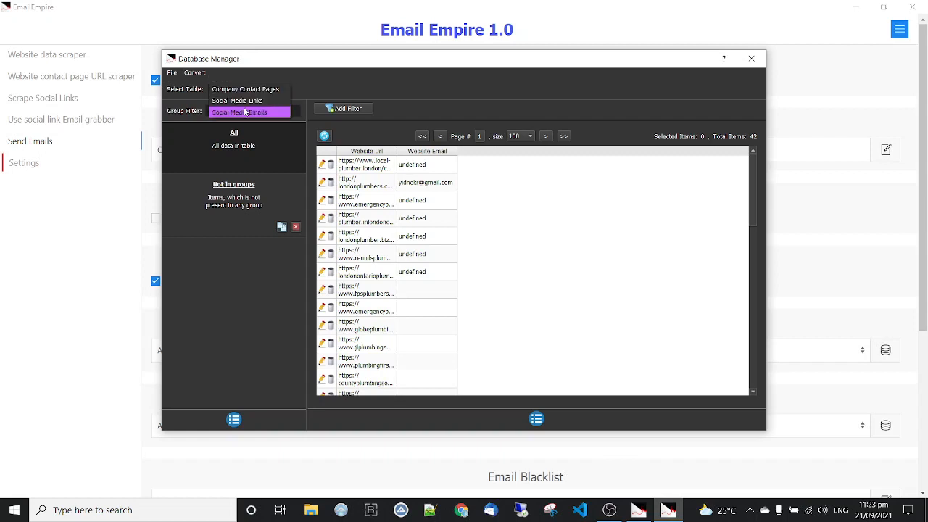
left_click(246, 113)
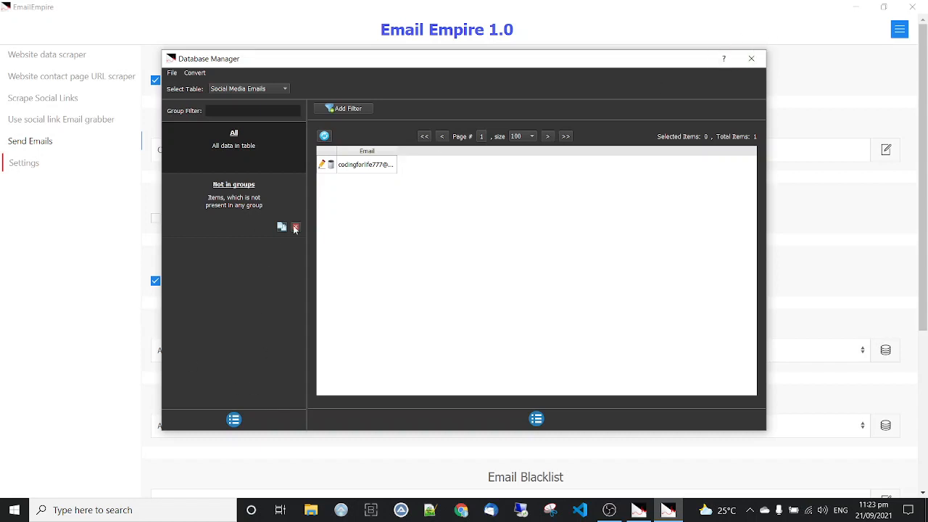
left_click(751, 59)
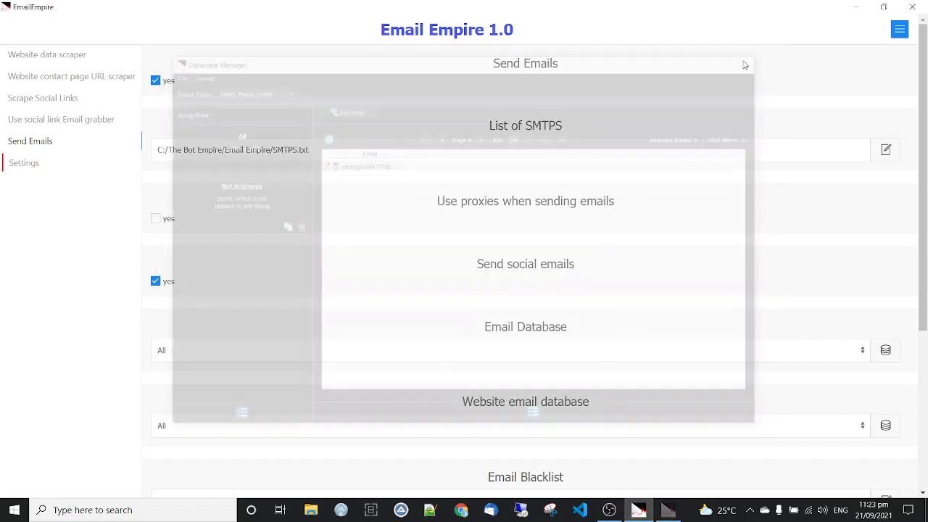
Check the general settings, return to the Send Emails module, and run the script, accepting the form as filled in
left_click(27, 164)
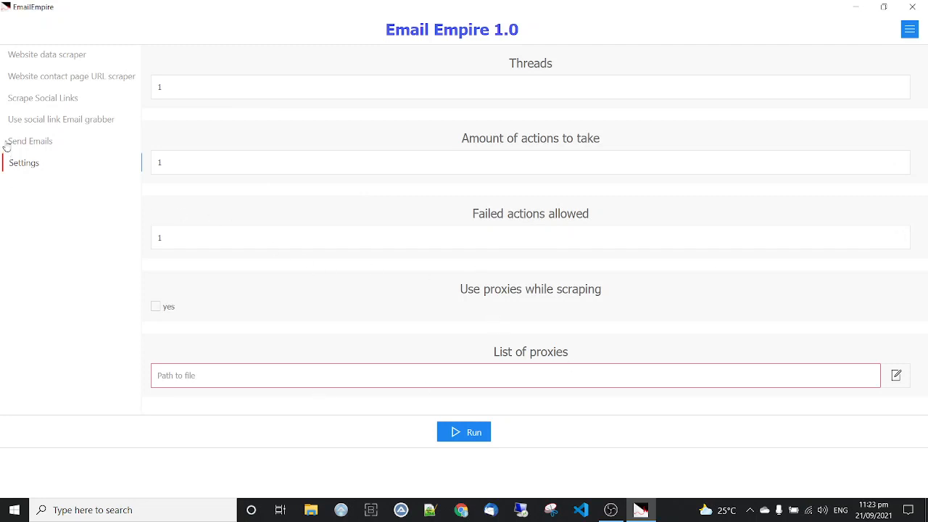
left_click(36, 142)
scroll(499, 301, "down", 3)
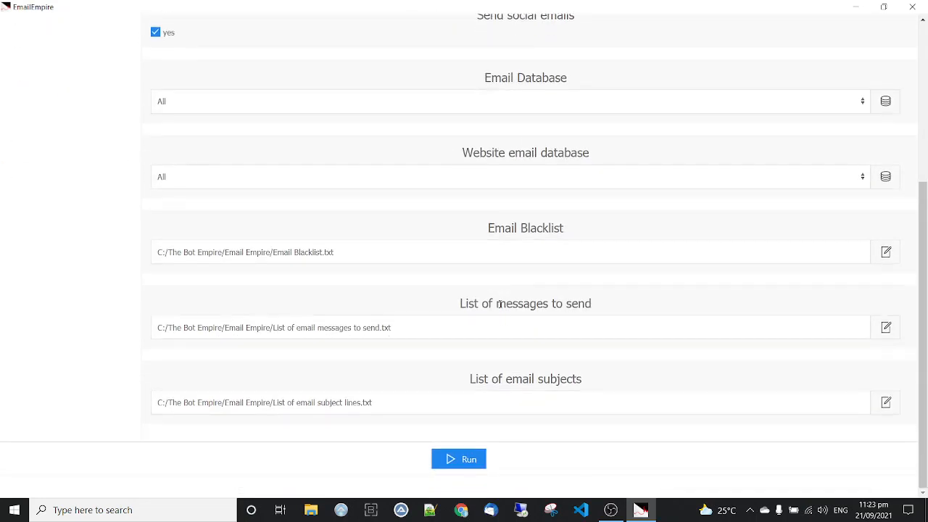
left_click(472, 456)
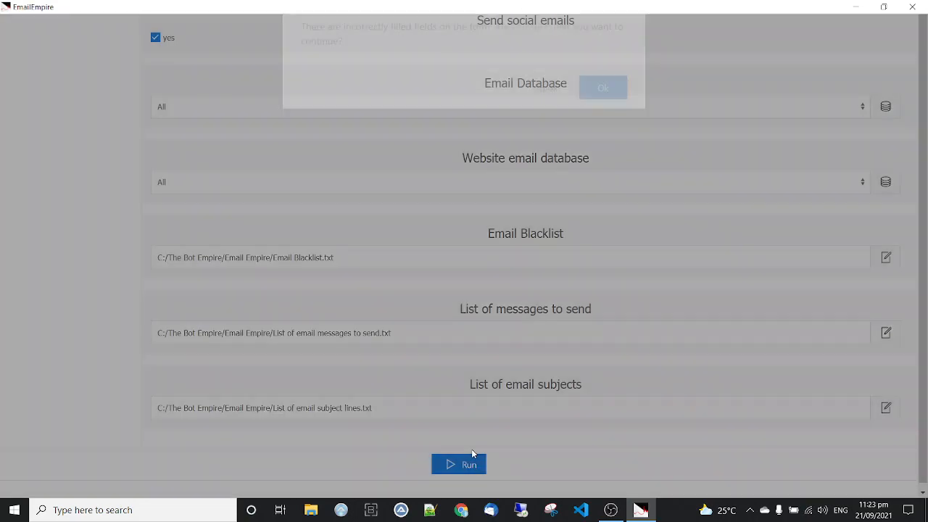
left_click(602, 137)
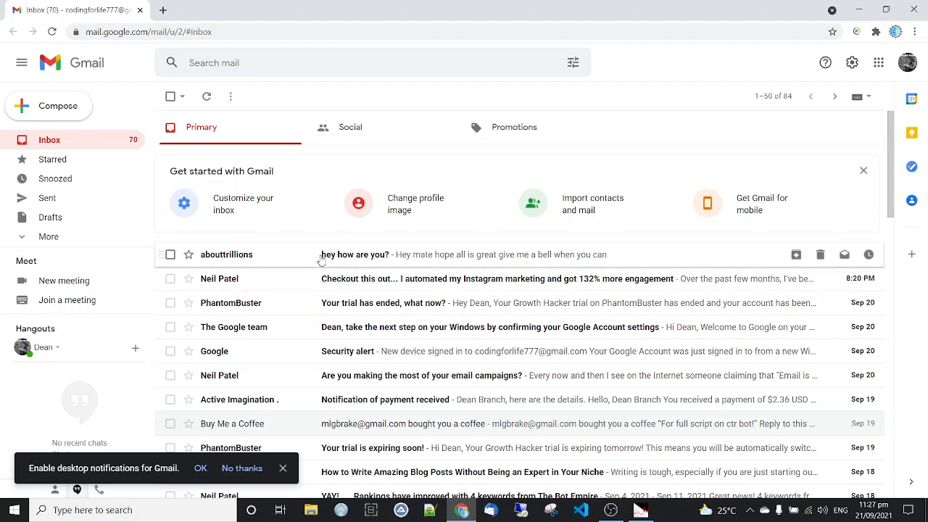
In the Gmail inbox, open the received "hey how are you?" email and highlight its message text
left_click(534, 256)
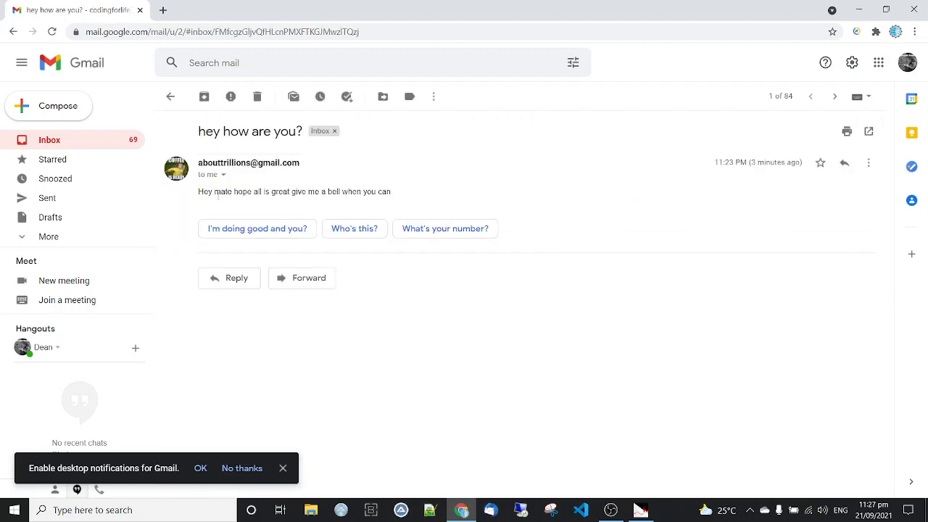
left_click_drag(214, 193, 507, 268)
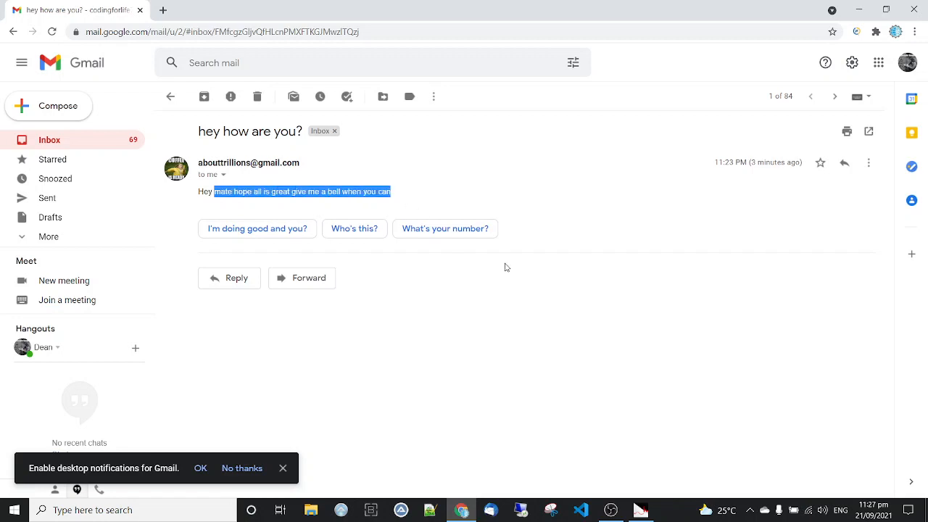